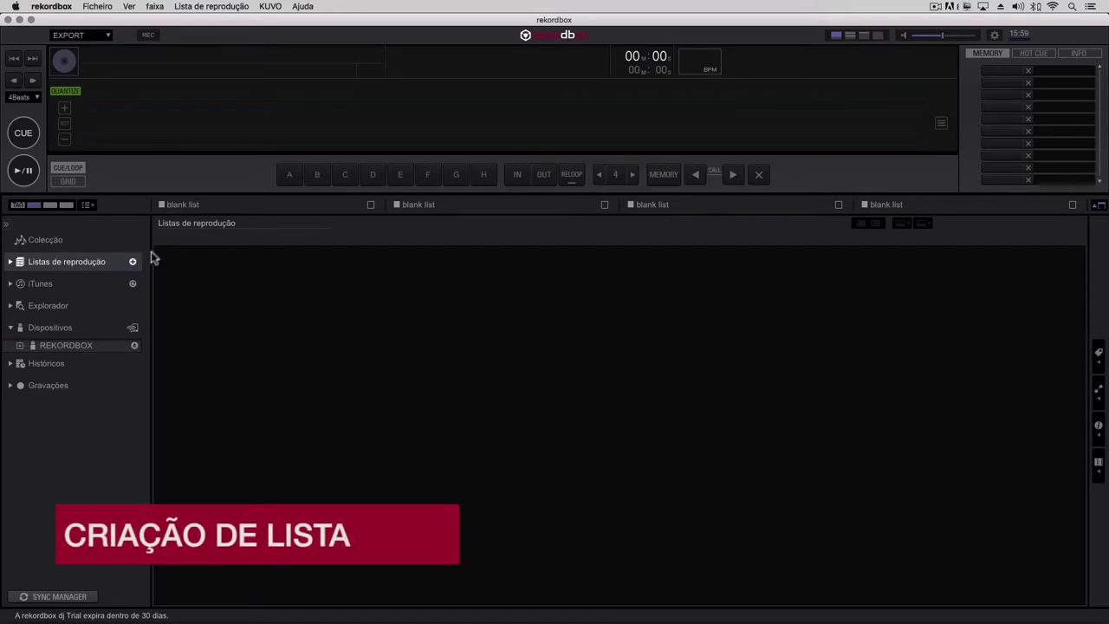
Step: Create a new playlist named REKORDBOX
left_click(132, 263)
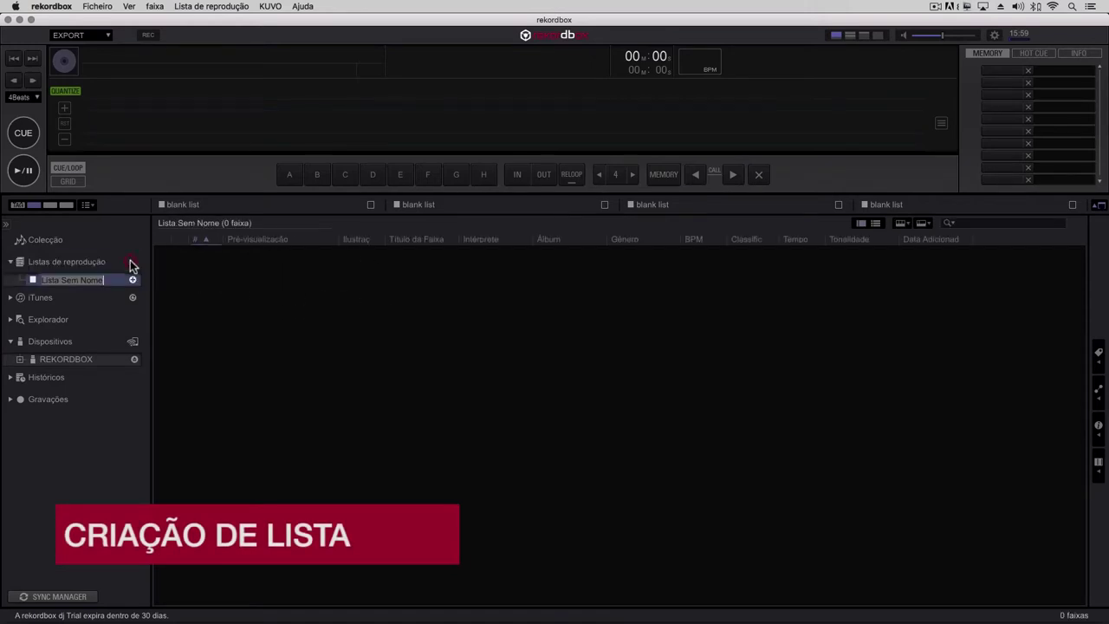
key("BackSpace")
type("REKOR")
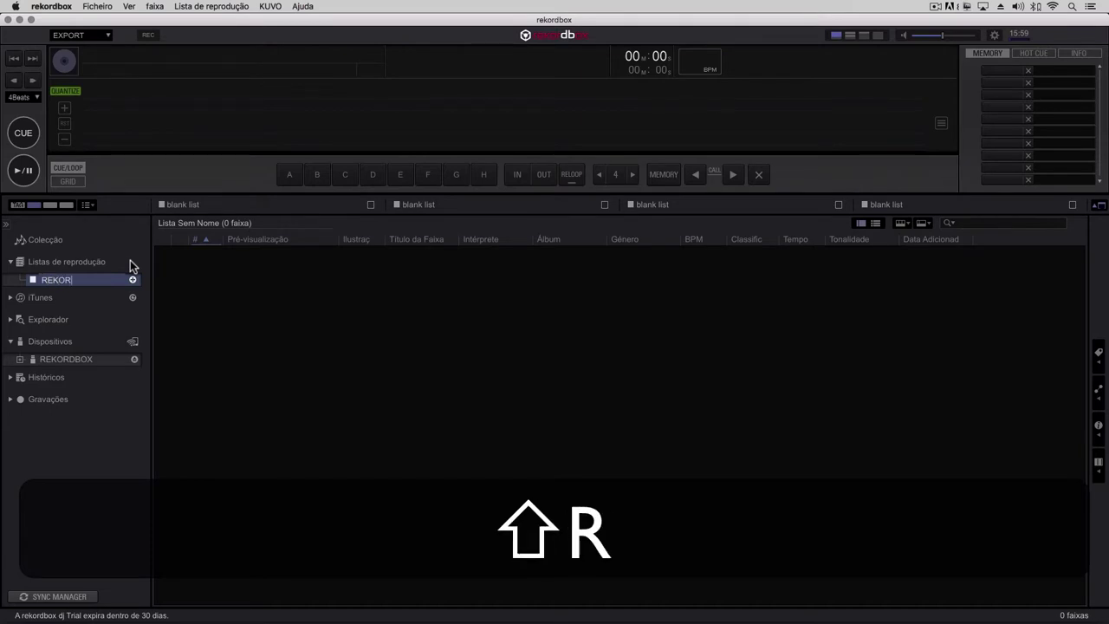
type("DBOX")
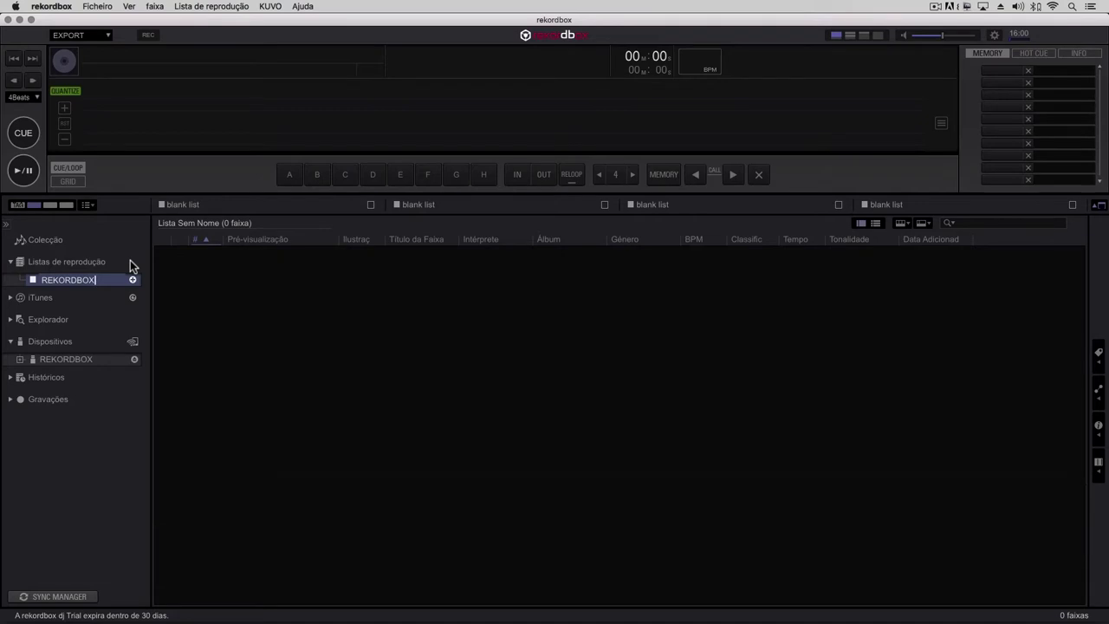
key("Return")
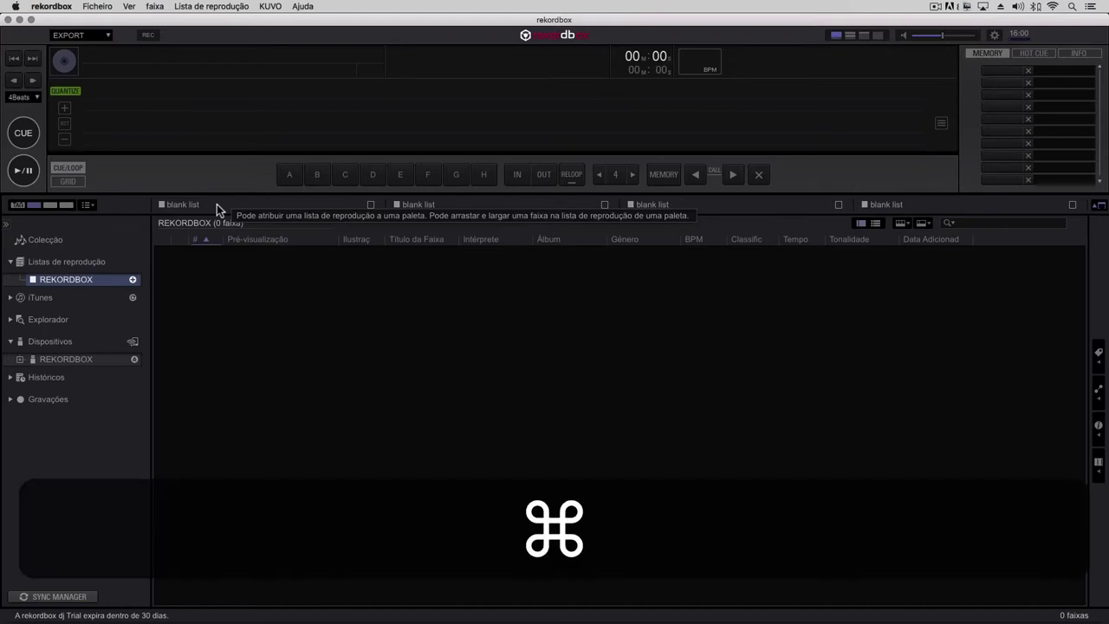
Step: Switch to Finder, add all audio files from the REKORDBOX folder to the new playlist, and close the folder window
key("super+Tab")
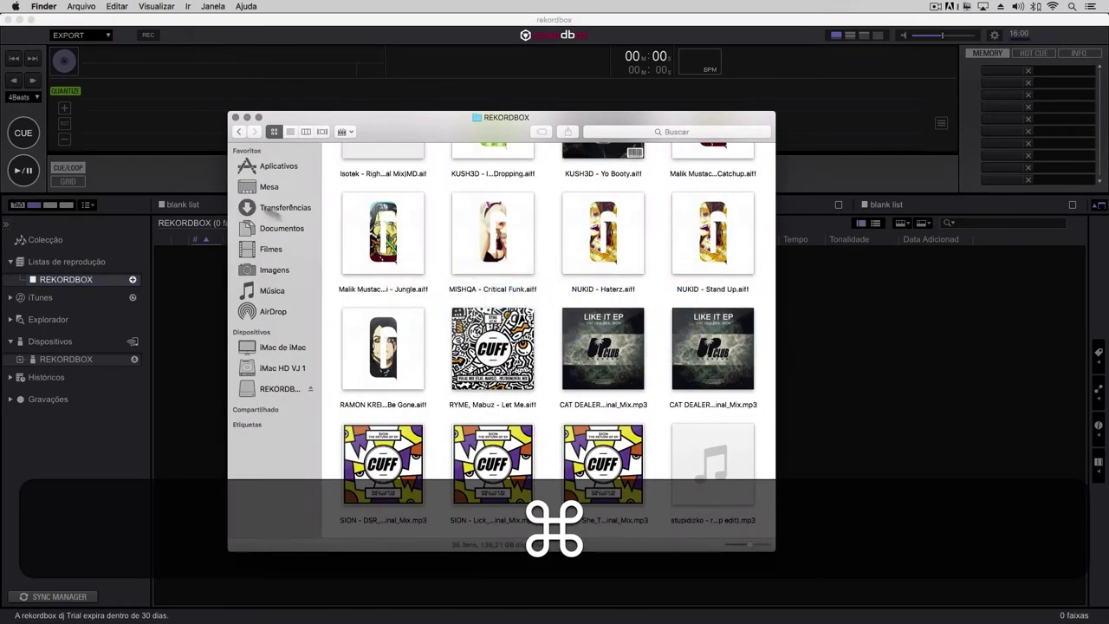
left_click(571, 252)
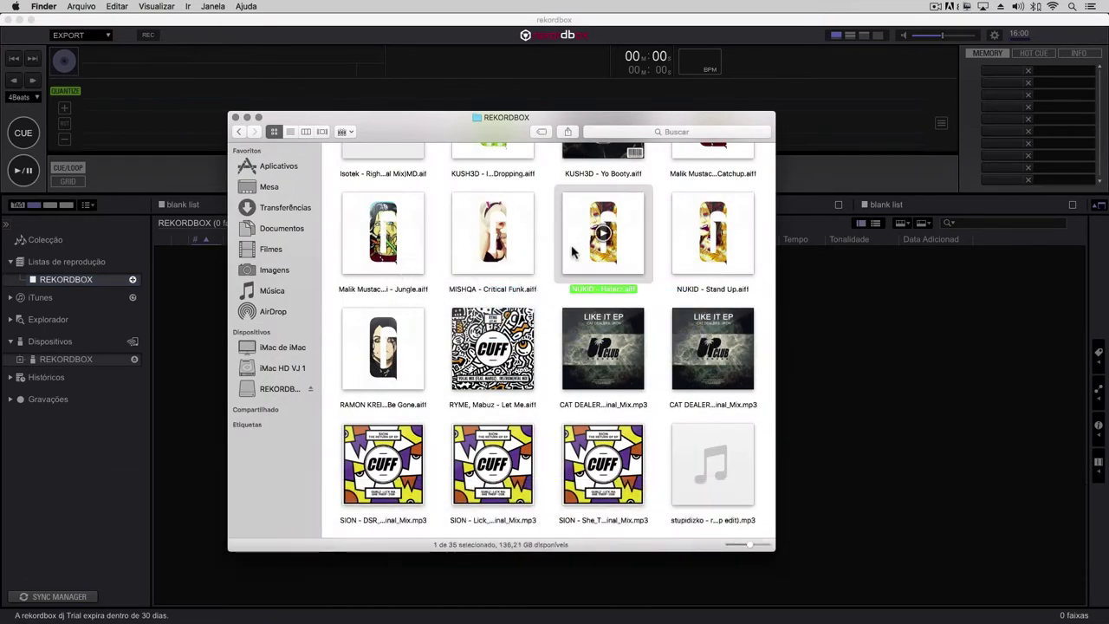
key("super+a")
left_click_drag(539, 265, 979, 447)
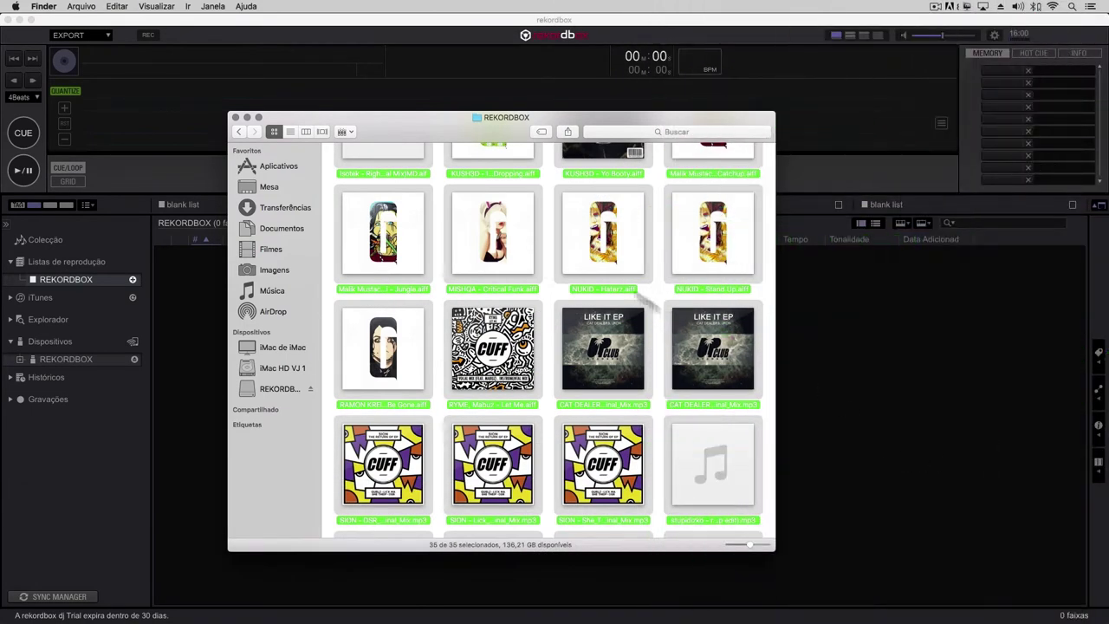
left_click(235, 117)
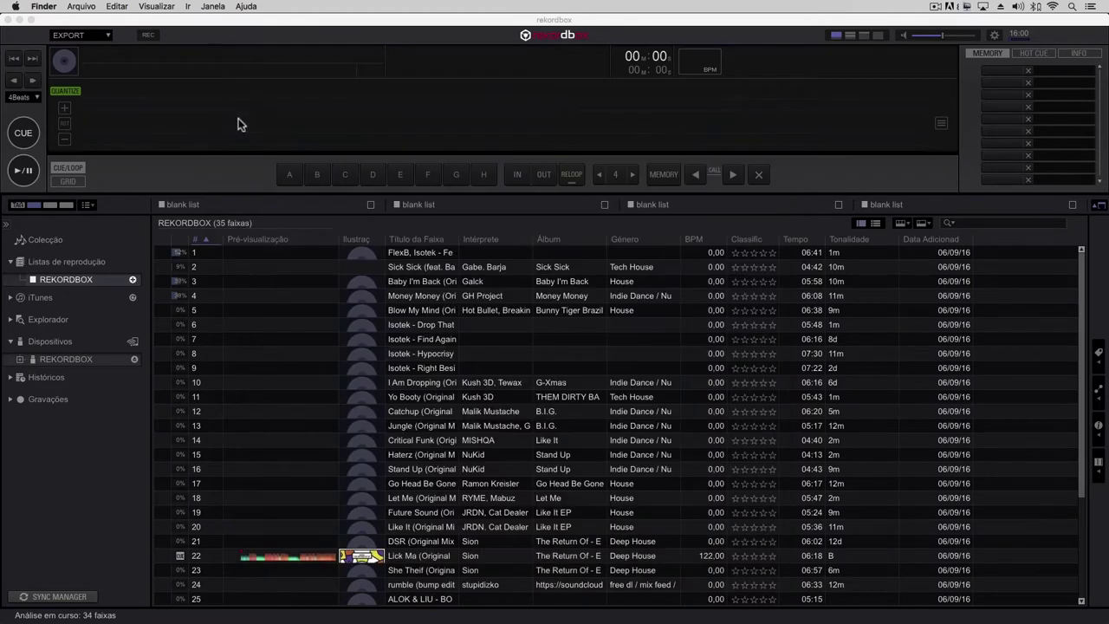
Step: Switch back to rekordbox and examine the available import options
left_click(80, 7)
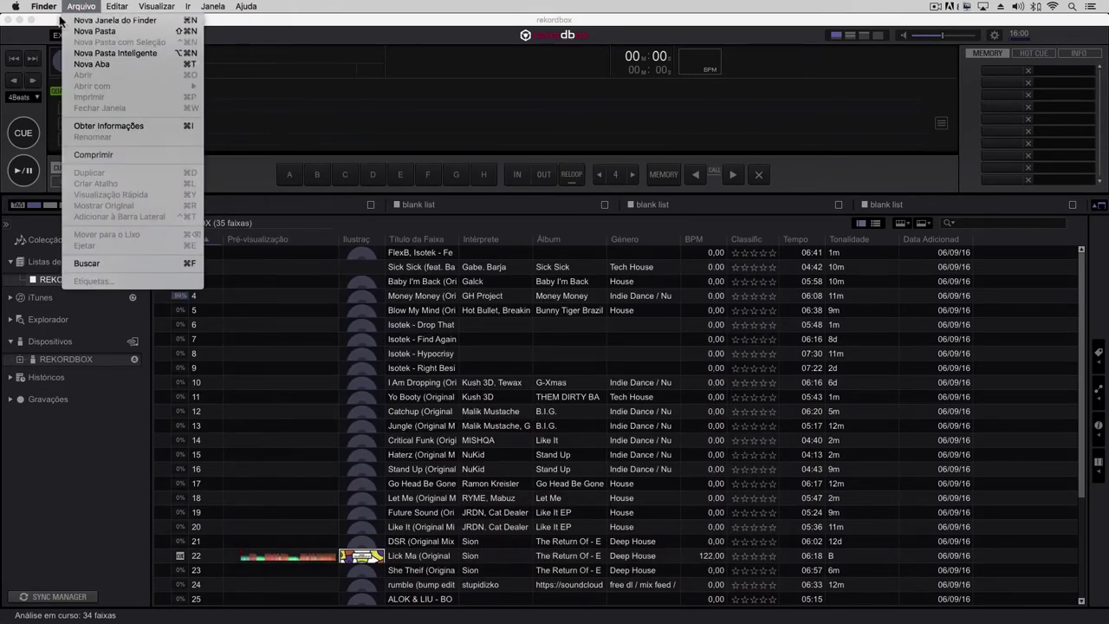
mouse_move(39, 6)
left_click(149, 19)
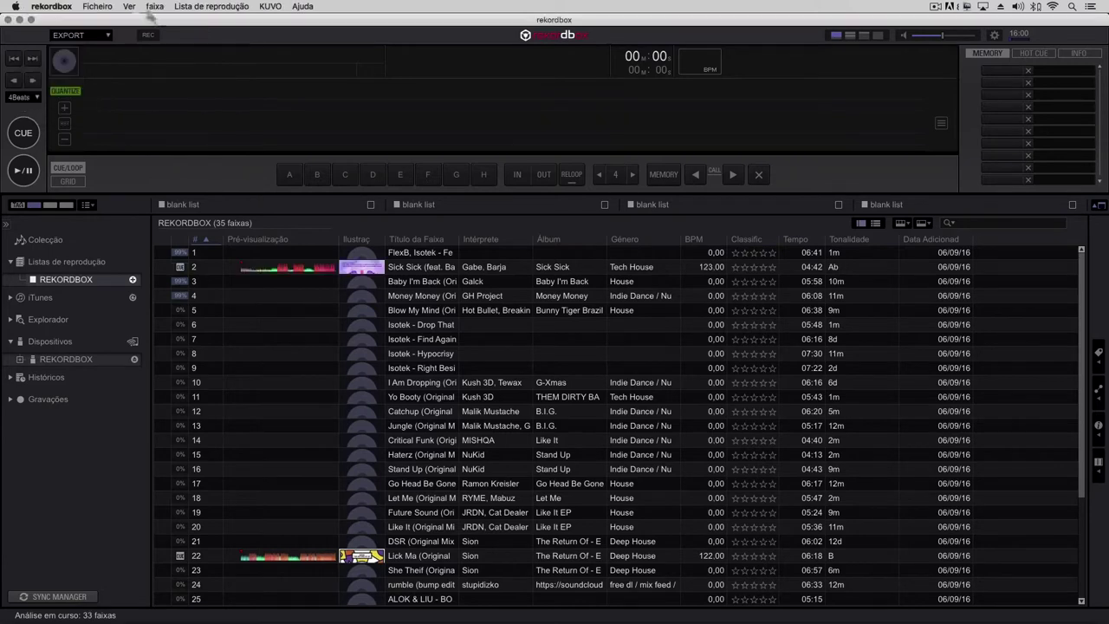
left_click(97, 9)
mouse_move(99, 20)
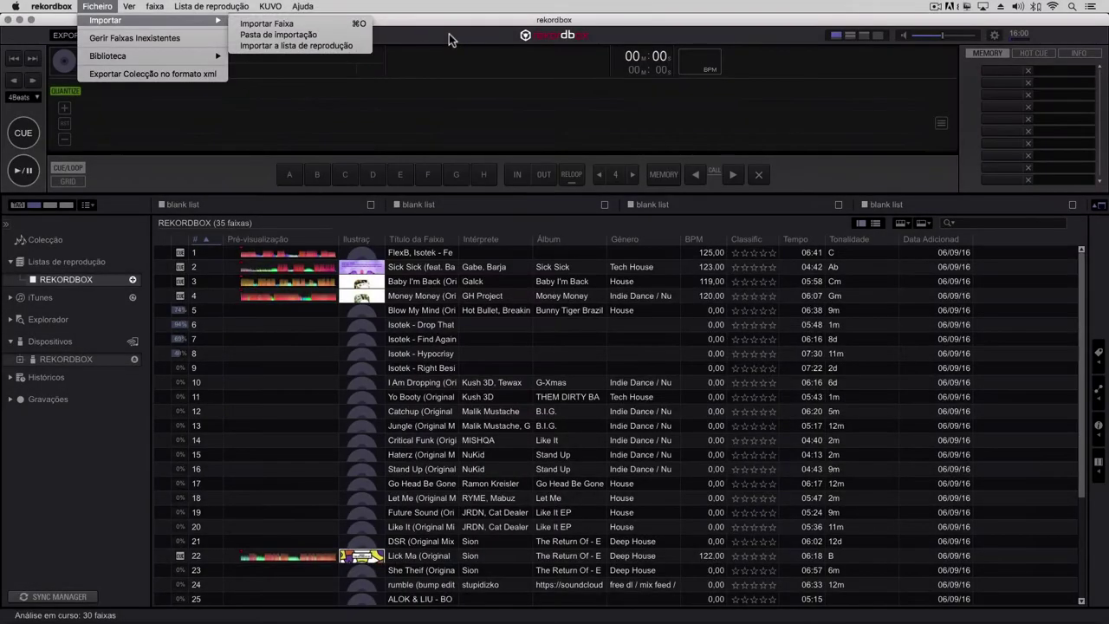
left_click(448, 34)
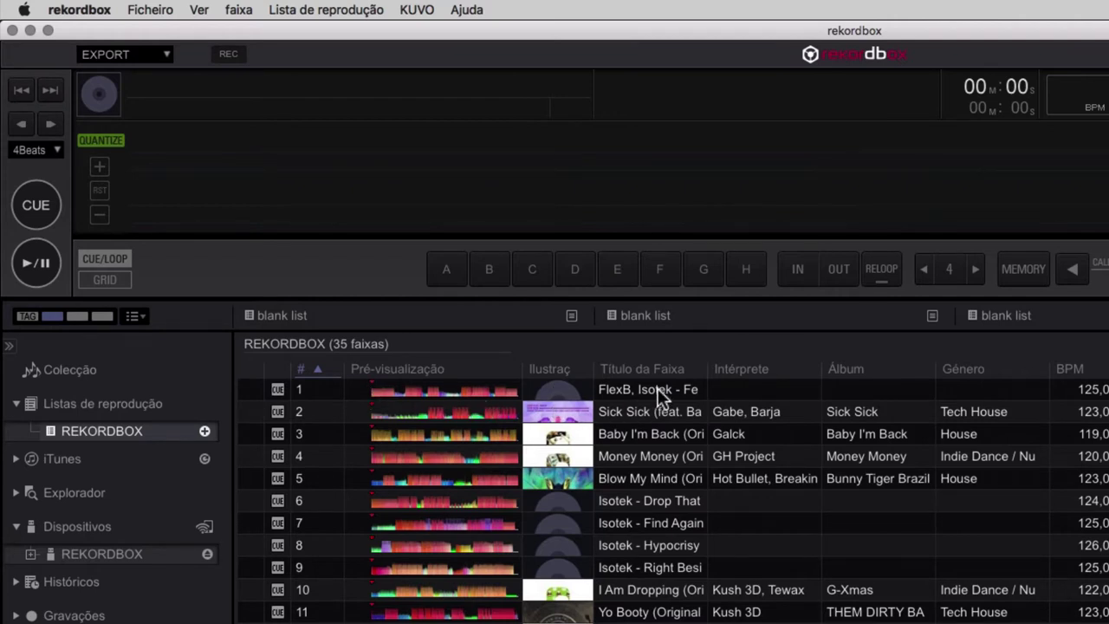
Step: Load the first playlist track, Feelings (Original Mix) Master2, into the player and go to the start of its waveform
double_click(760, 388)
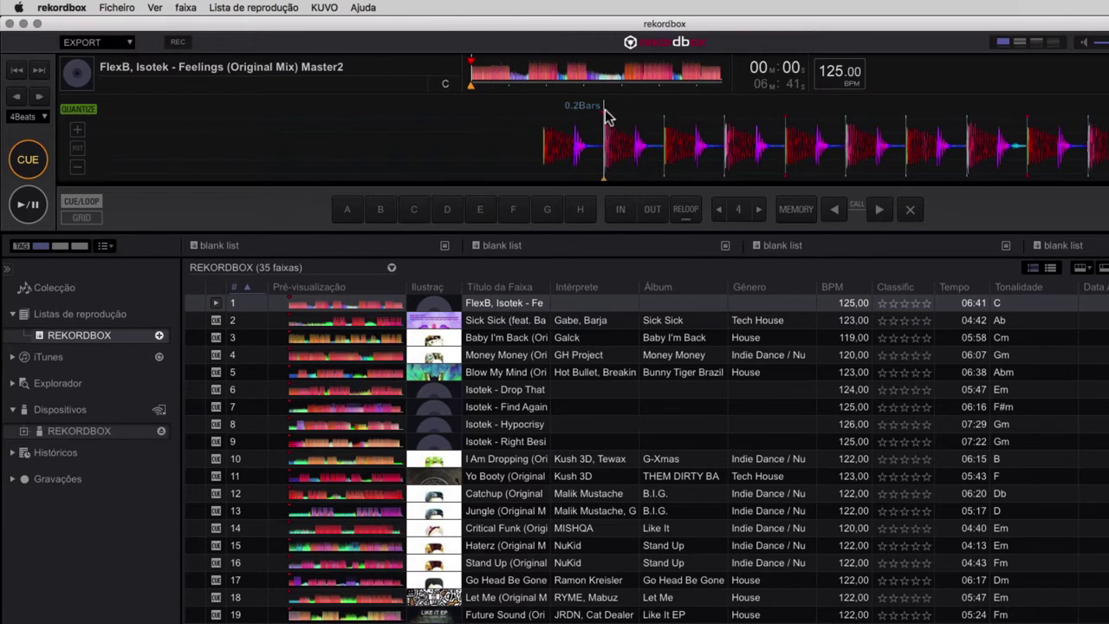
left_click_drag(616, 145, 675, 149)
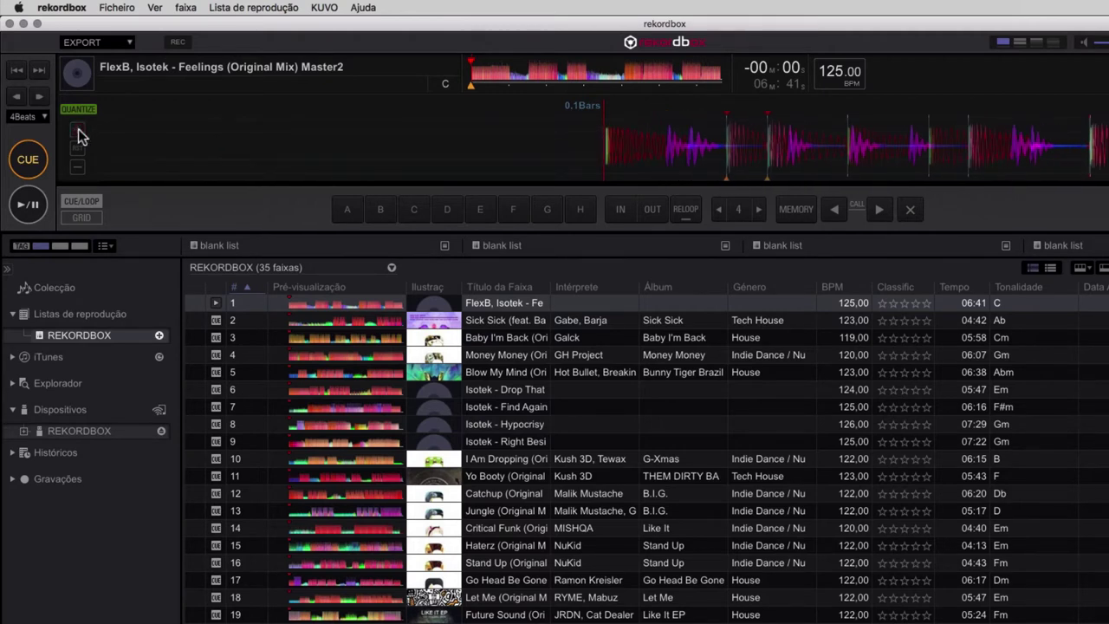
left_click(78, 133)
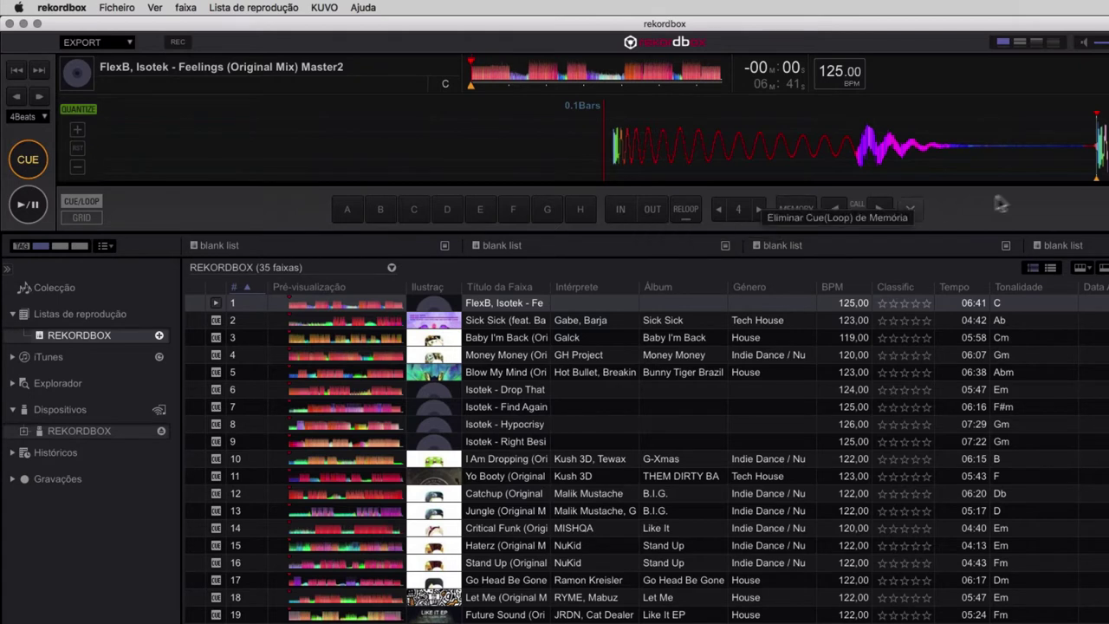
Step: In grid editing mode, align the playhead with the track's first kick and set that point as the first beat of the bar
left_click(75, 220)
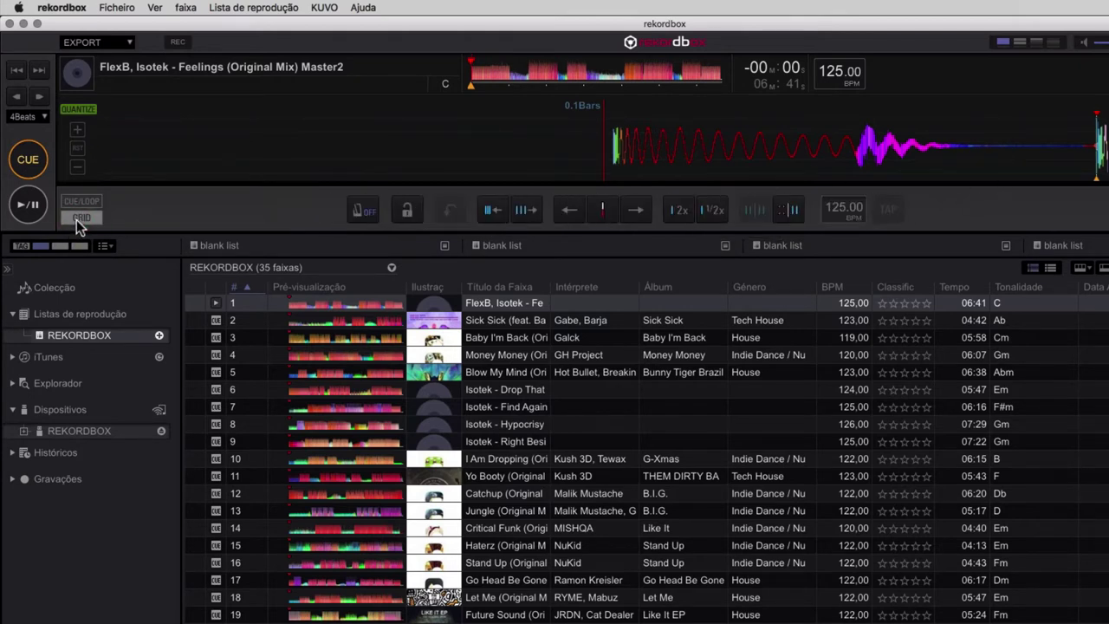
left_click_drag(679, 153, 670, 154)
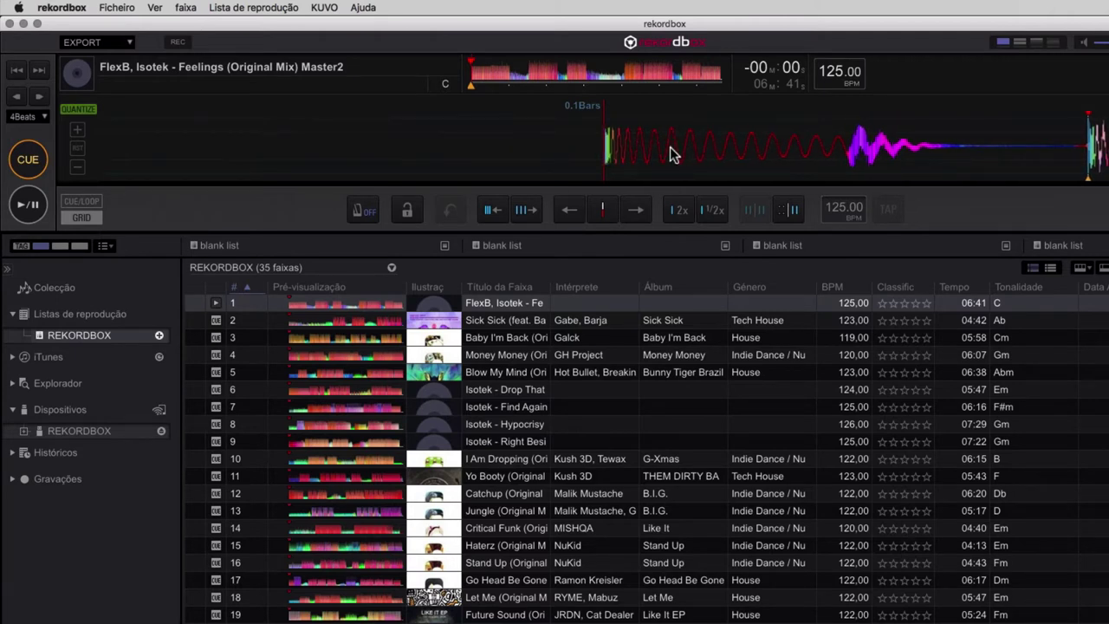
left_click(601, 214)
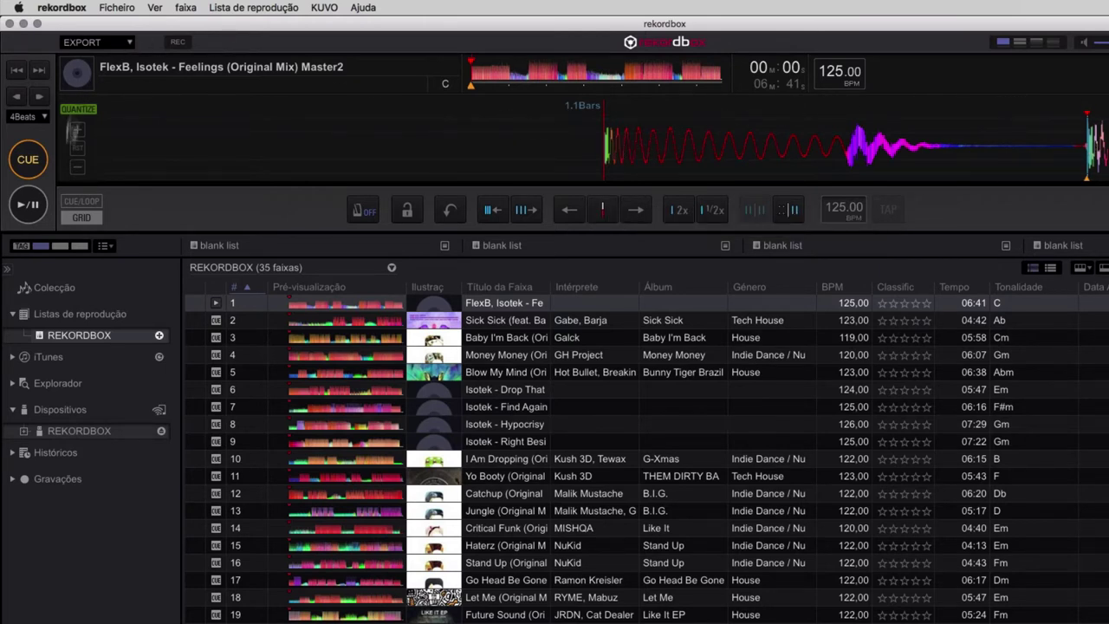
Step: Delete the track's memory cue at 00:00:479
left_click(78, 151)
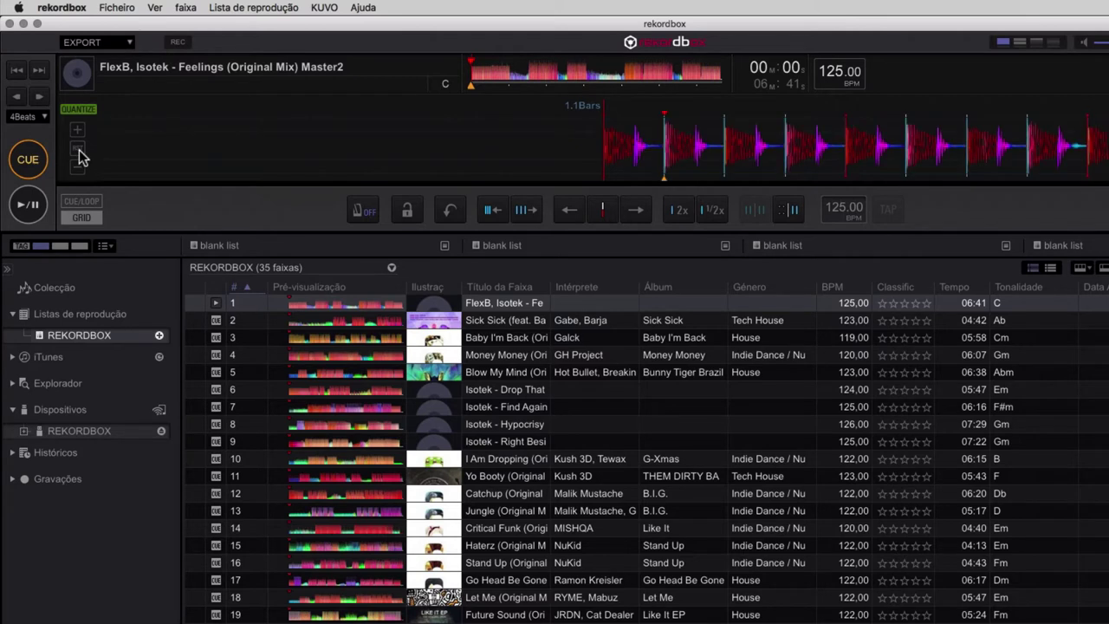
left_click(77, 132)
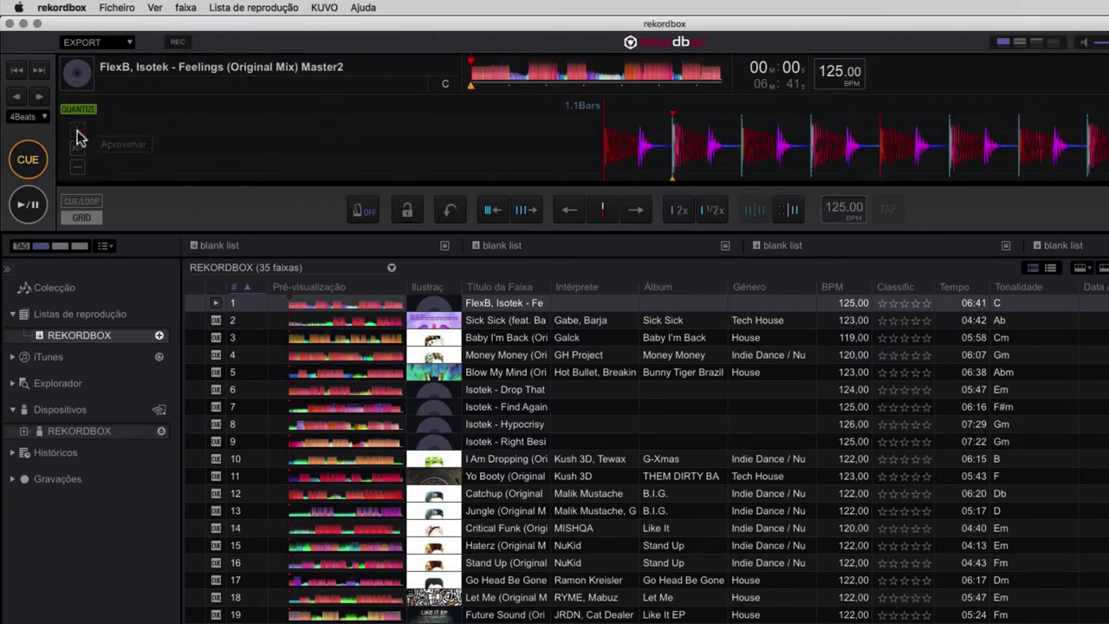
left_click(77, 132)
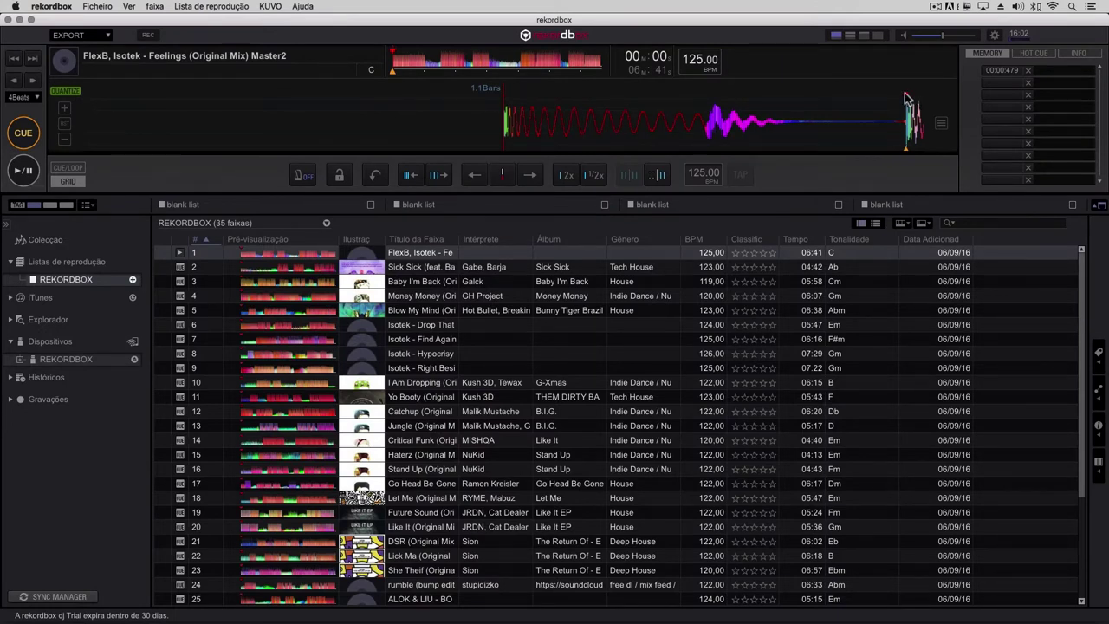
left_click(1028, 73)
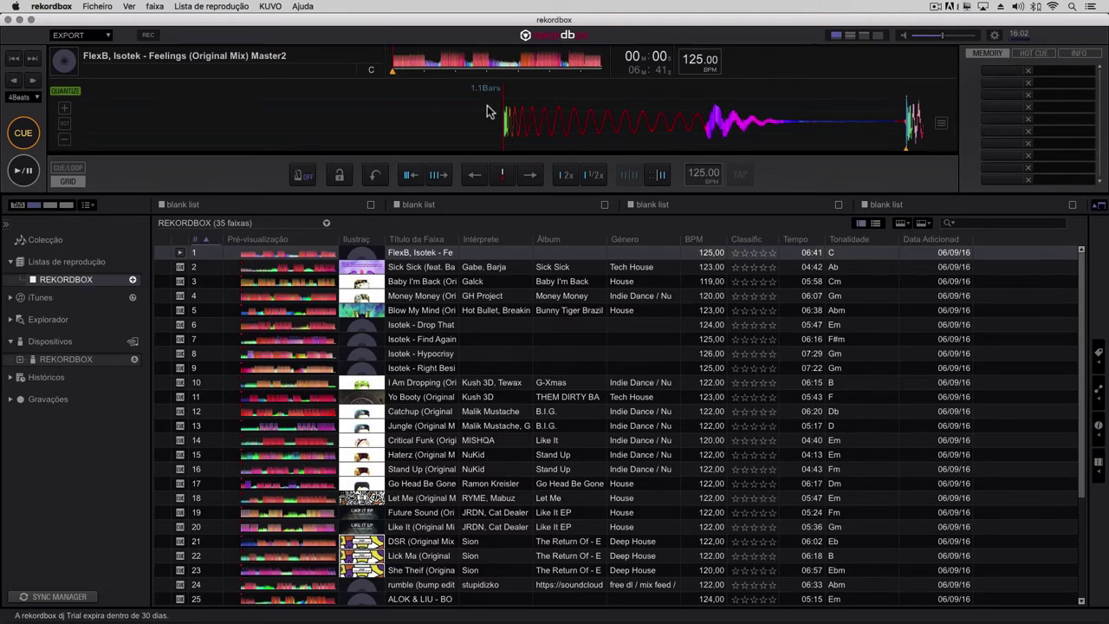
Step: Shift the beat grid slightly earlier and move it back by the same amount
left_click(66, 139)
left_click(66, 139)
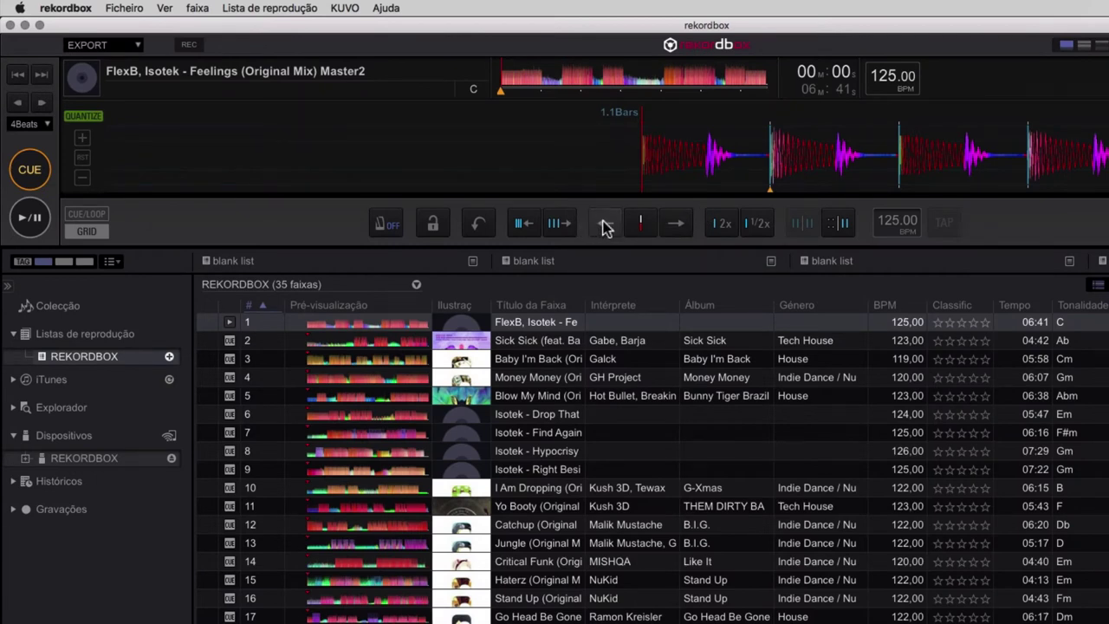
left_click(604, 226)
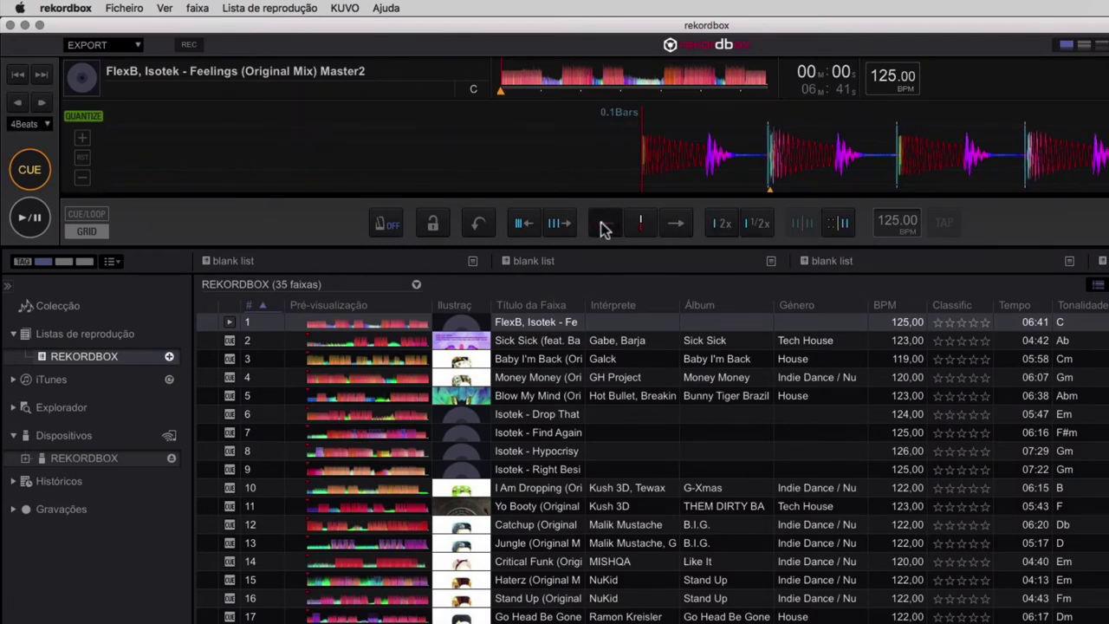
left_click(682, 227)
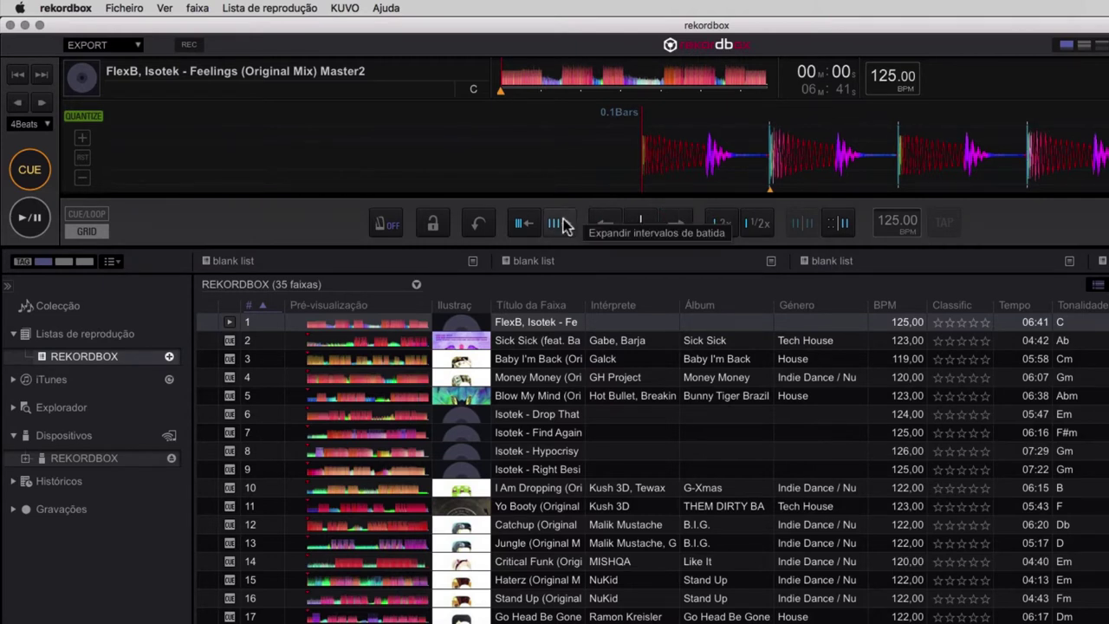
Step: Play the track and expand the beat intervals until the grid tempo is 122.42 BPM
left_click(16, 221)
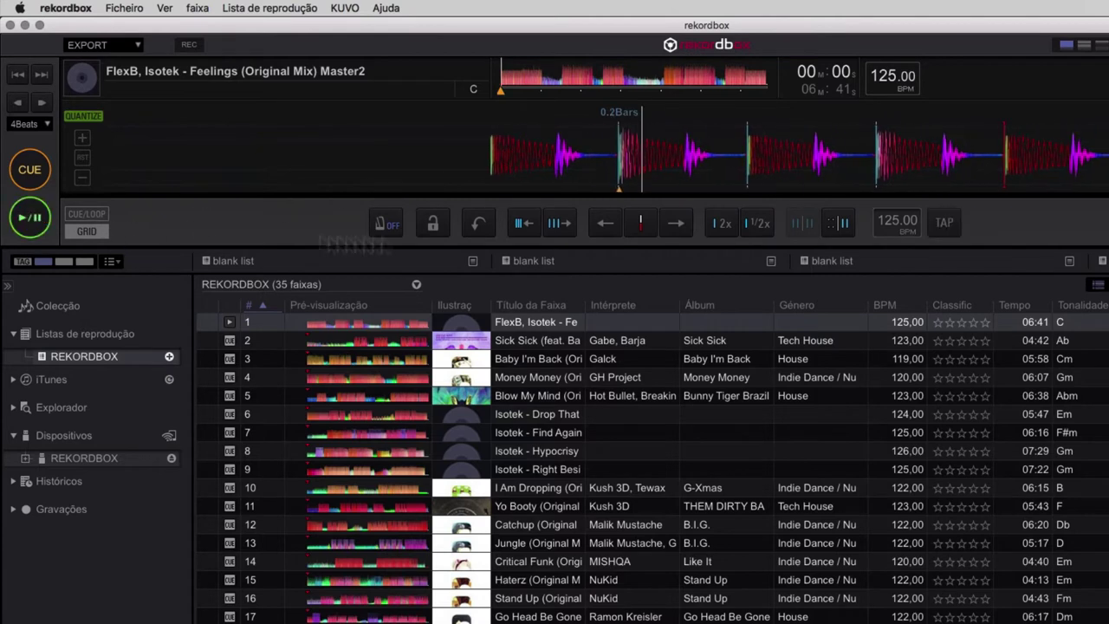
left_click(565, 223)
left_click(568, 223)
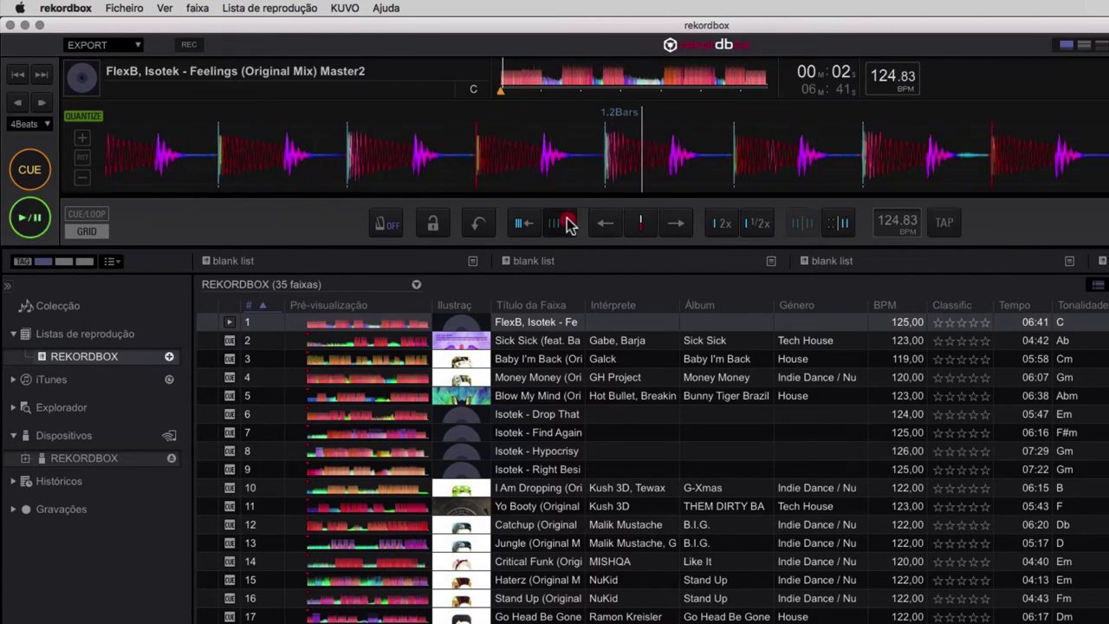
left_click(567, 223)
left_click(568, 224)
left_click(568, 224)
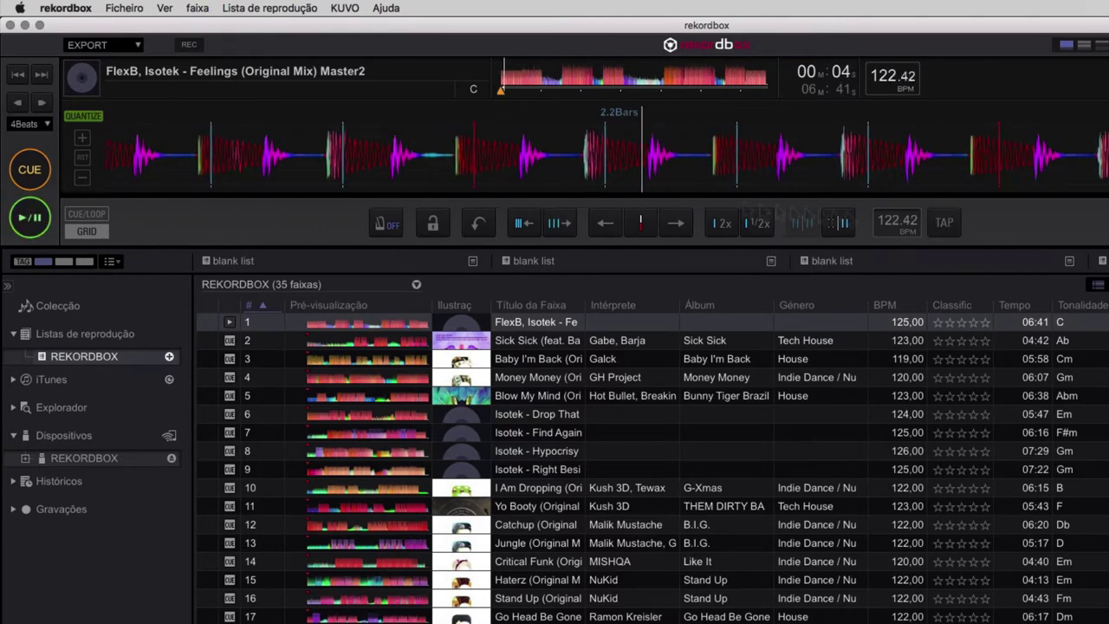
Step: Stop playback, return to the first kick, and undo the beat interval expansions
left_click(34, 173)
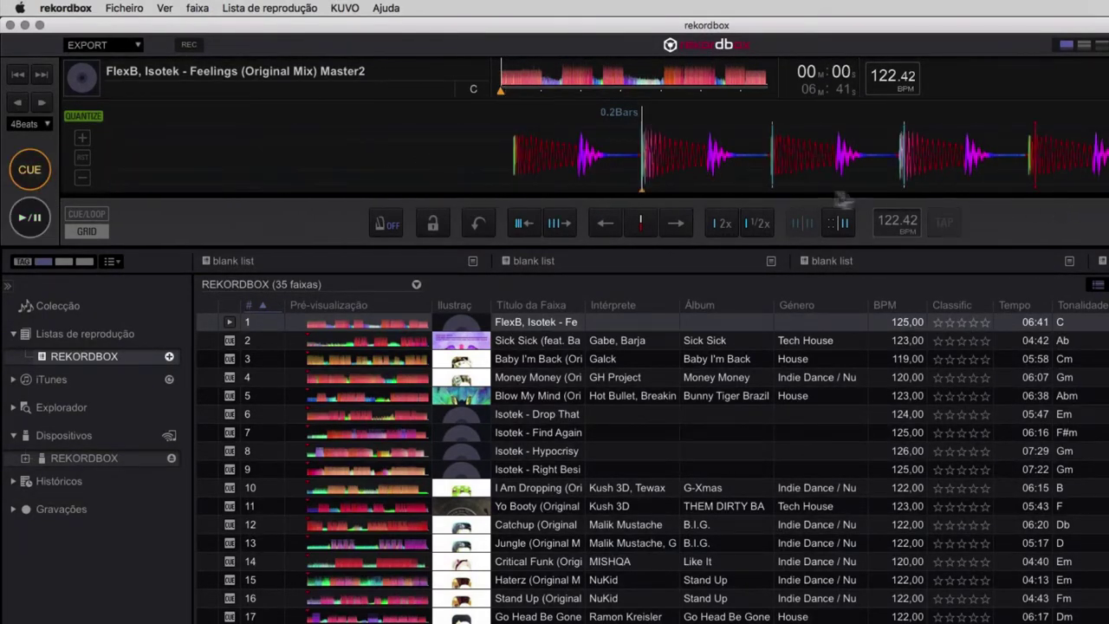
mouse_move(698, 145)
left_mouse_down()
mouse_move(898, 154)
mouse_move(822, 162)
left_mouse_up()
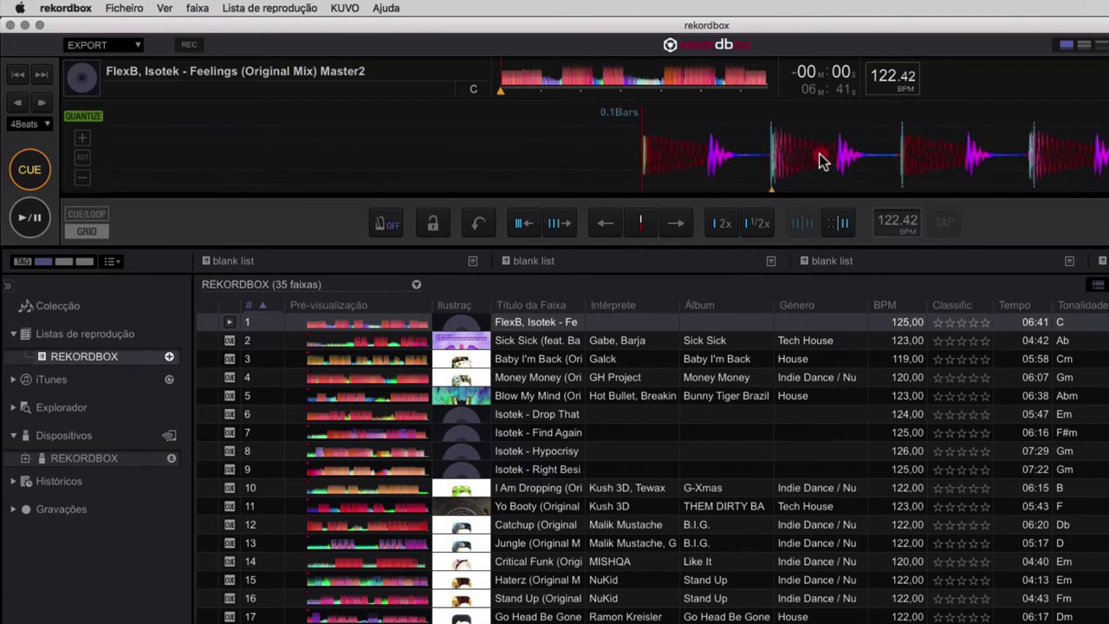
left_click(475, 230)
left_click(475, 230)
left_click(477, 224)
left_click(479, 225)
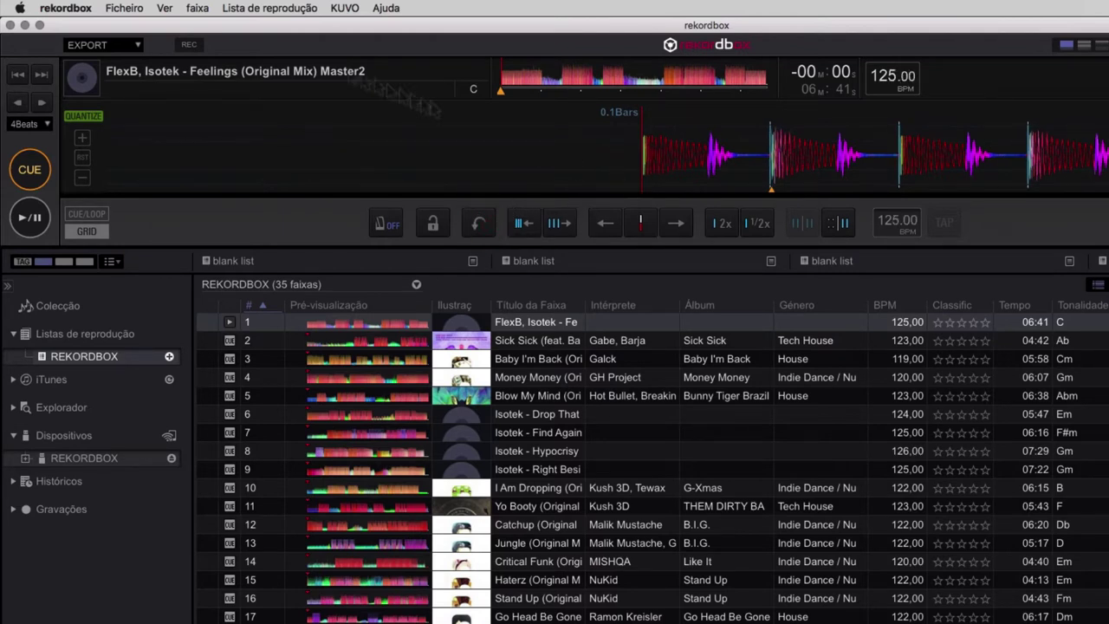
Step: Fine-align the playhead and beat grid with the start of the first kick, nudging the grid in small increments
left_click(83, 137)
left_click(83, 137)
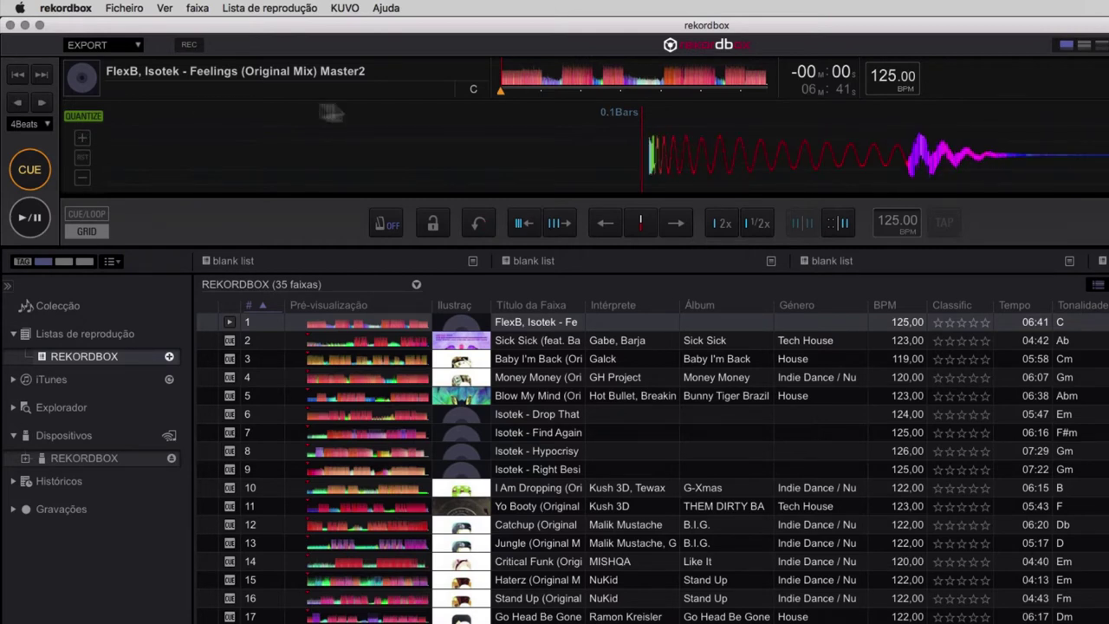
left_click_drag(665, 165, 674, 158)
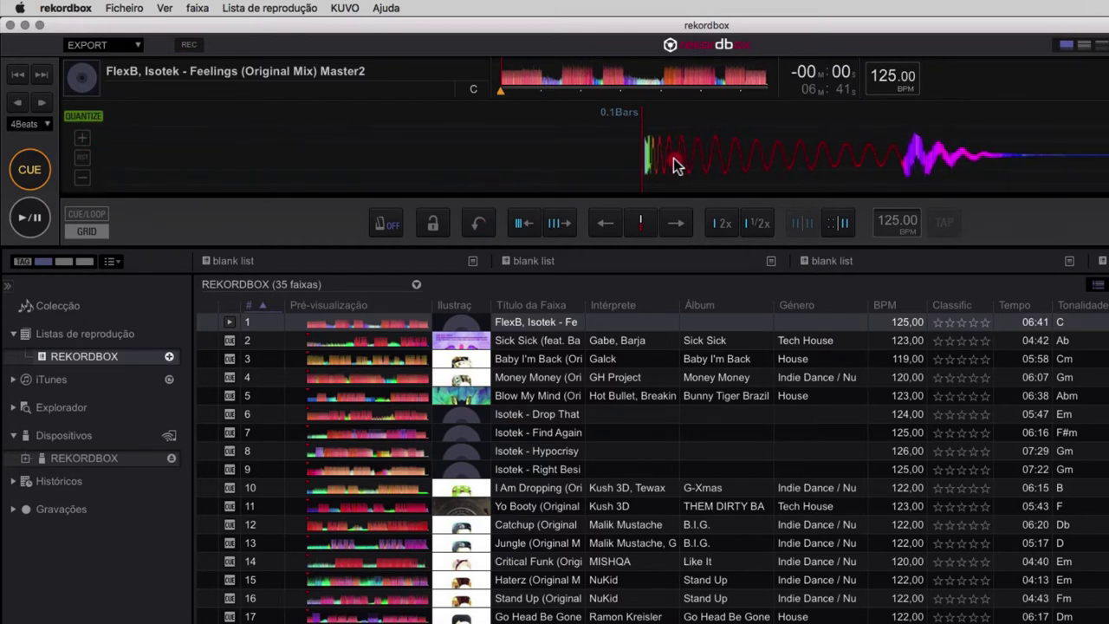
left_click(679, 224)
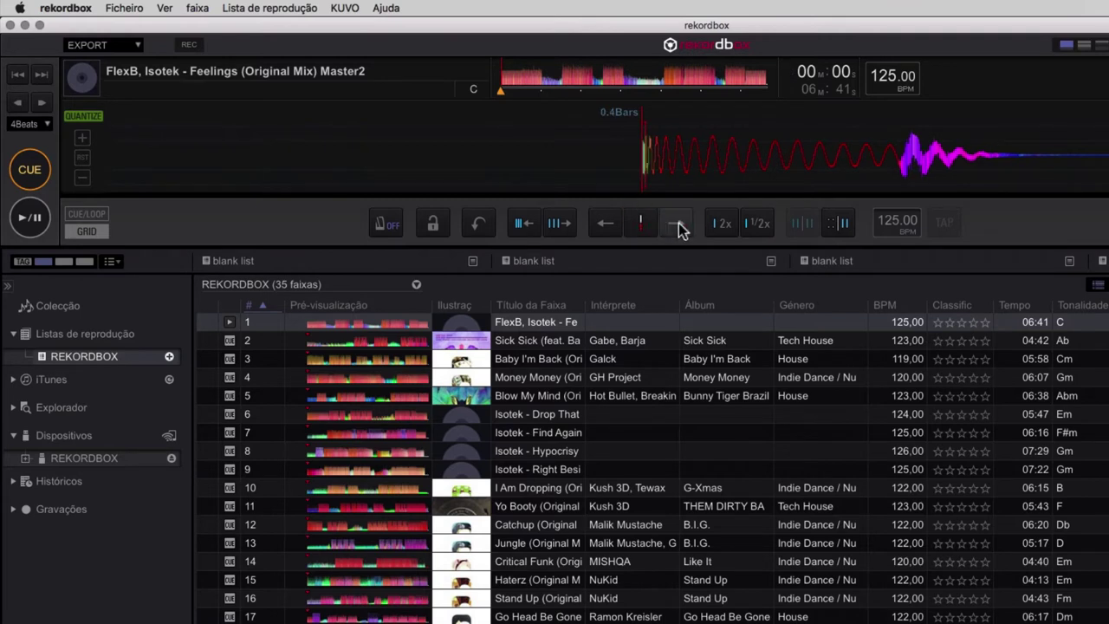
left_click(605, 224)
left_click(673, 222)
left_click(605, 224)
left_click(605, 224)
left_click(690, 154)
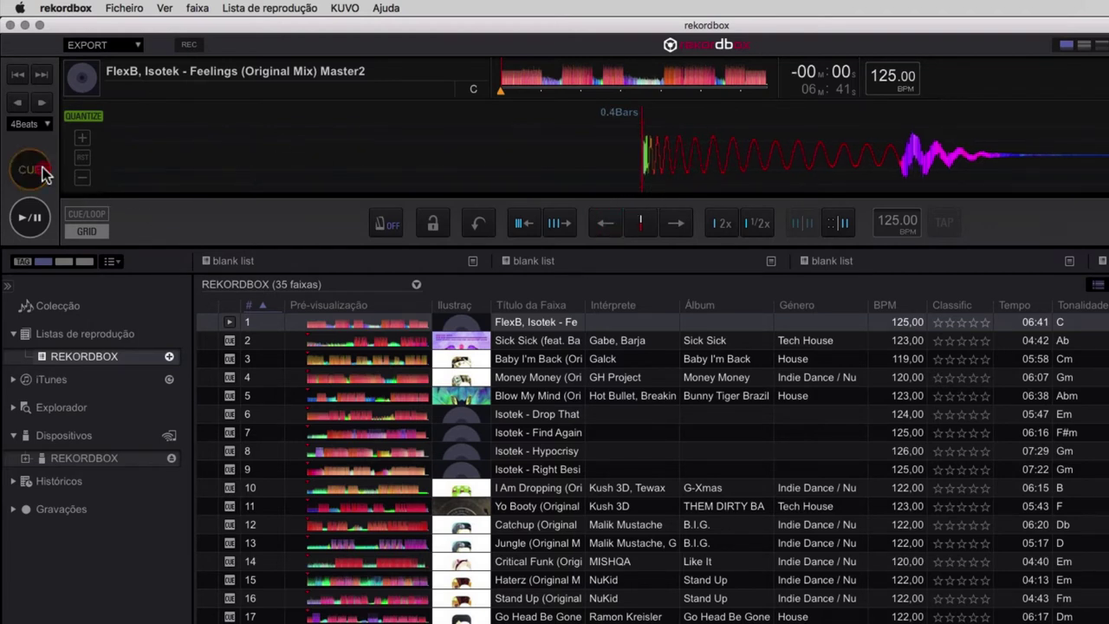
Step: Store a memory cue near the track's first kick and play the start of the track with the metronome on
left_click(87, 214)
left_click(833, 224)
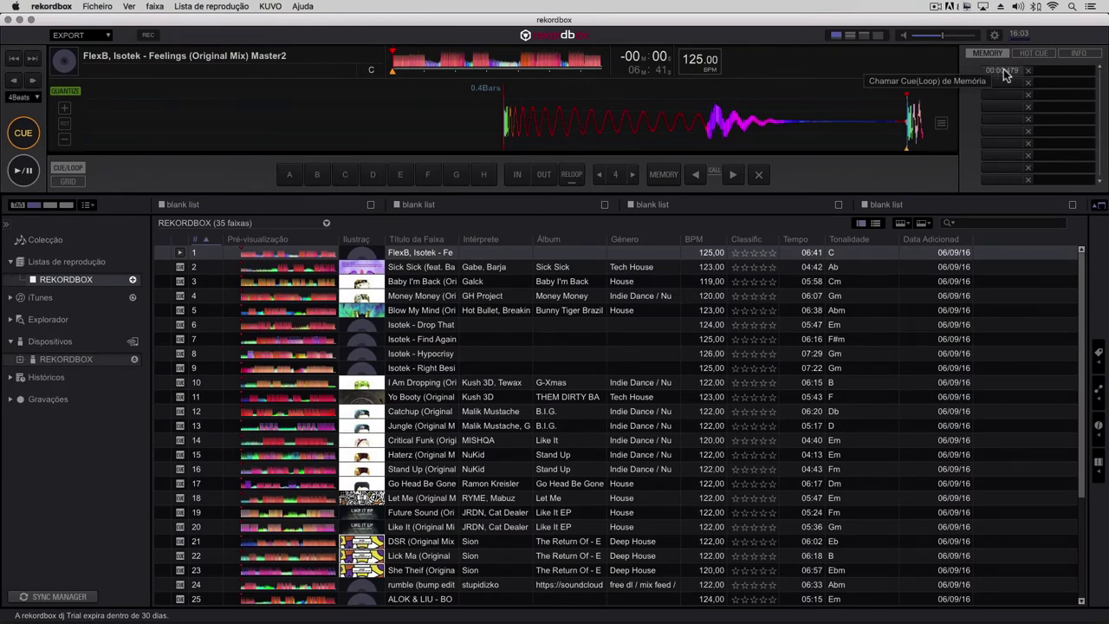
left_click(75, 180)
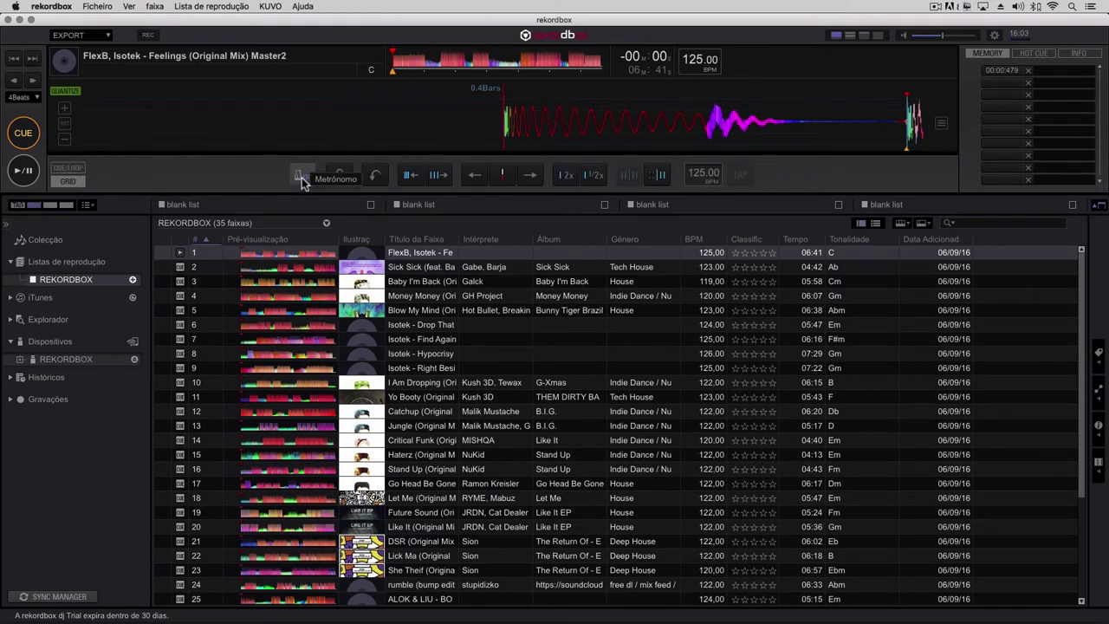
left_click(302, 178)
left_click(35, 173)
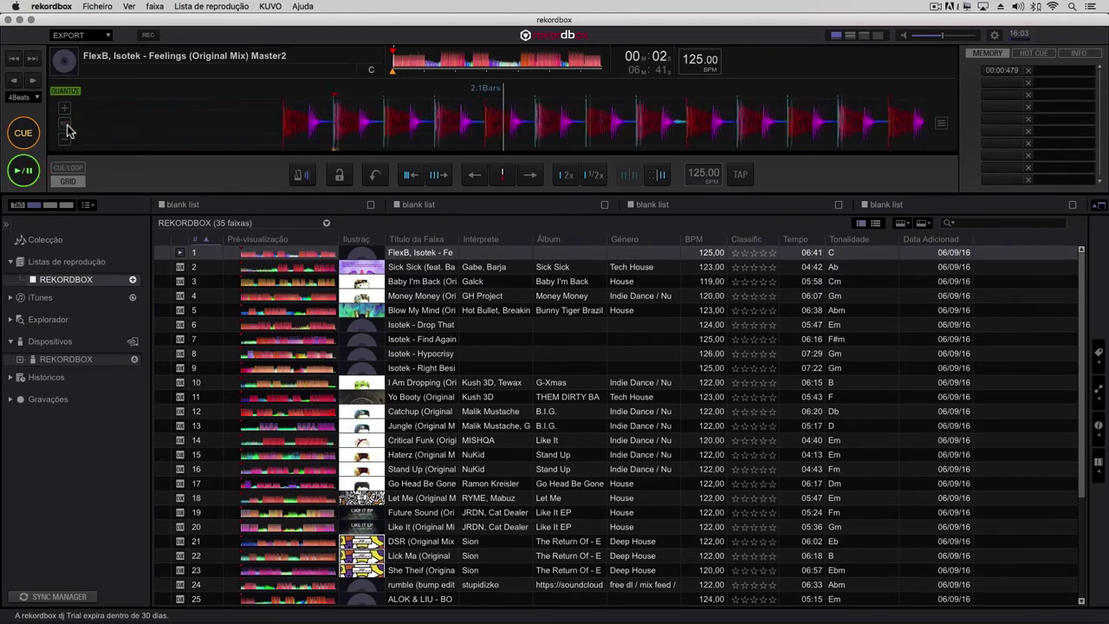
left_click(26, 134)
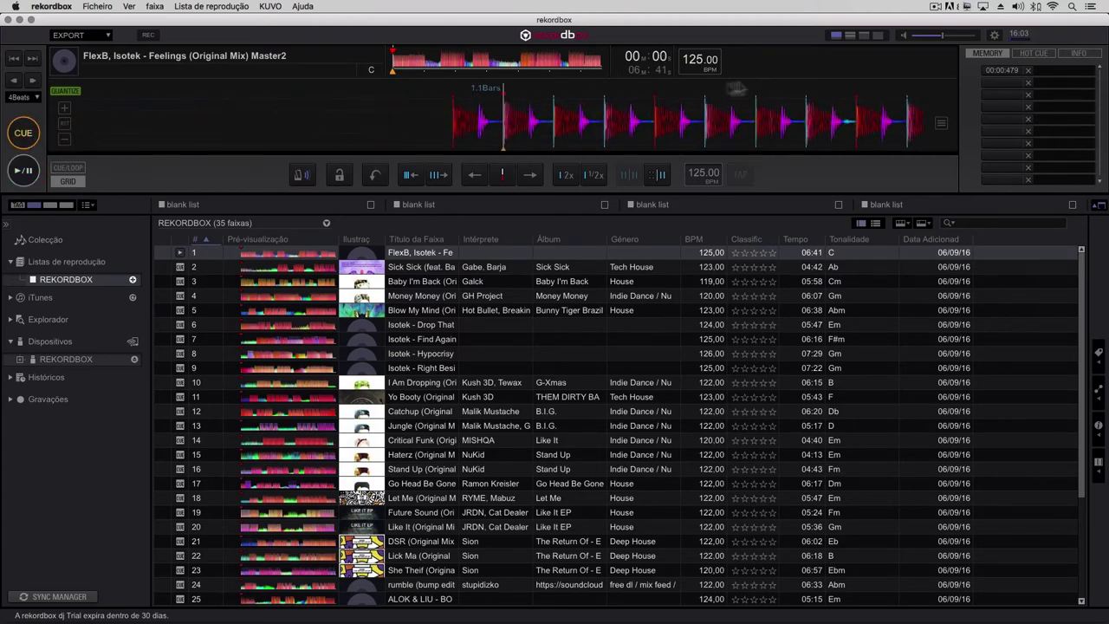
Step: Replace the stored memory cue with one exactly on the track's first kick, setting the cue point there too
left_click(1028, 71)
left_click_drag(594, 122, 642, 126)
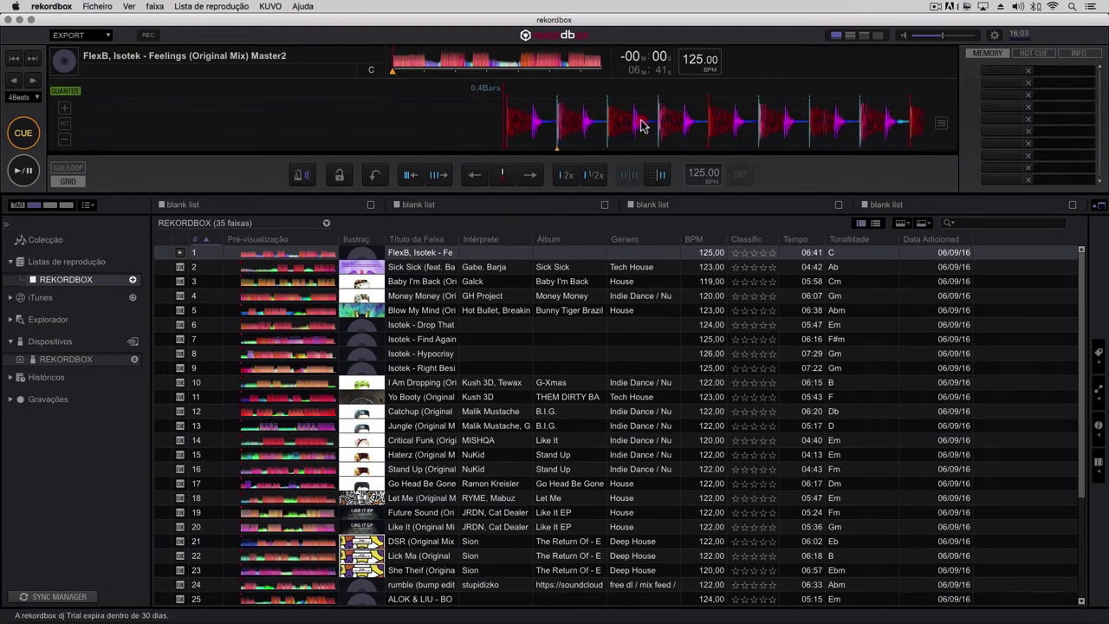
left_click(32, 134)
left_click_drag(548, 154, 565, 137)
left_click(19, 138)
left_click(68, 168)
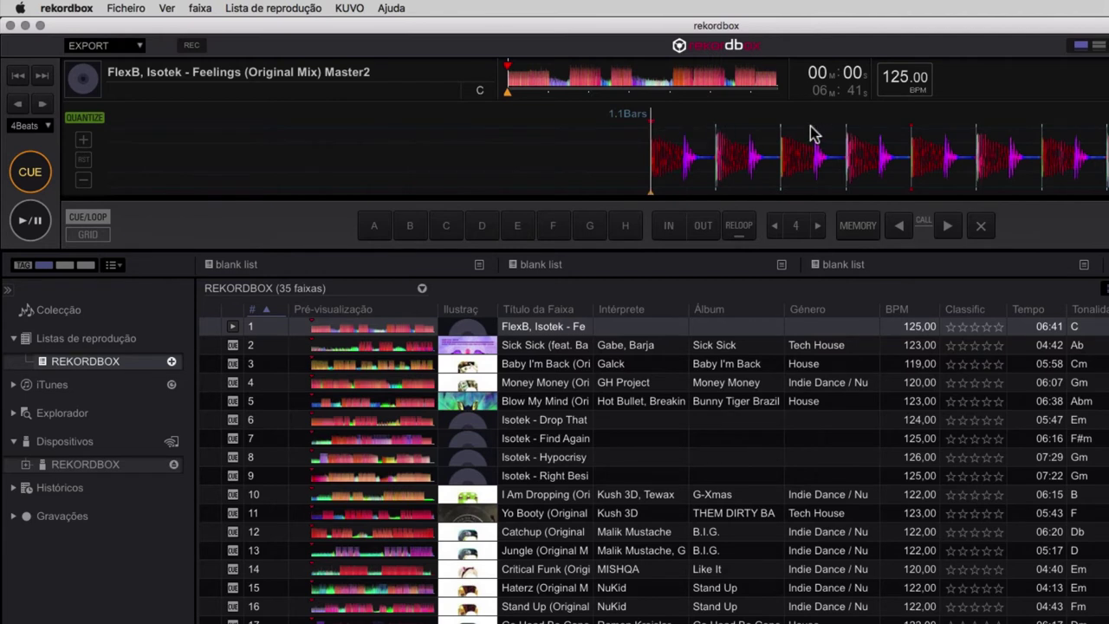
Step: Play the track briefly from the cue point, return to it, and turn the metronome off
left_click(30, 220)
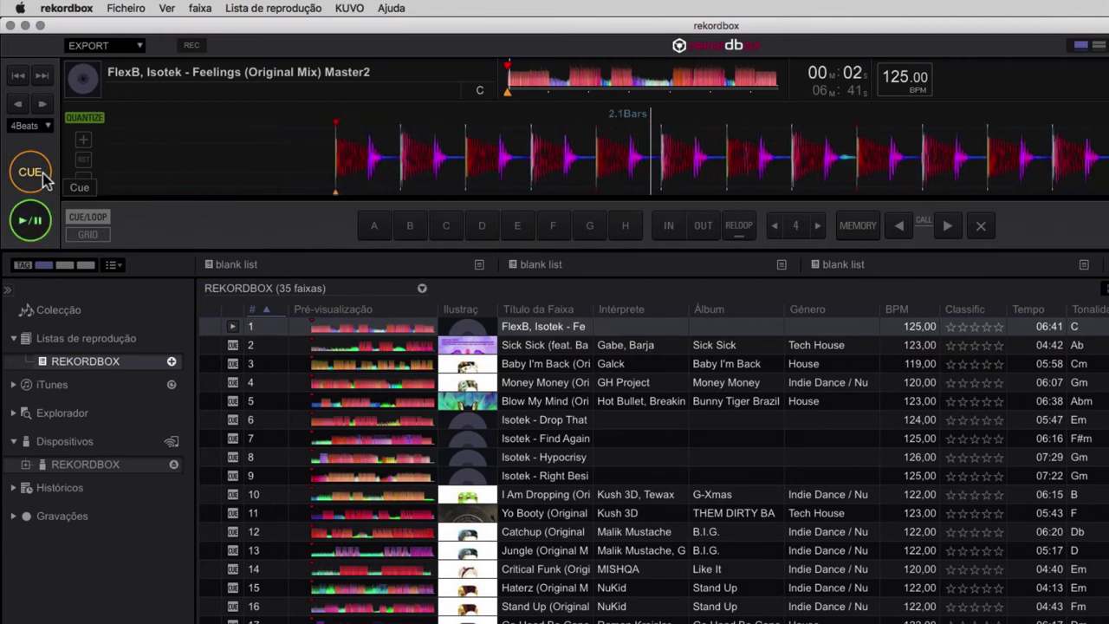
left_click(42, 174)
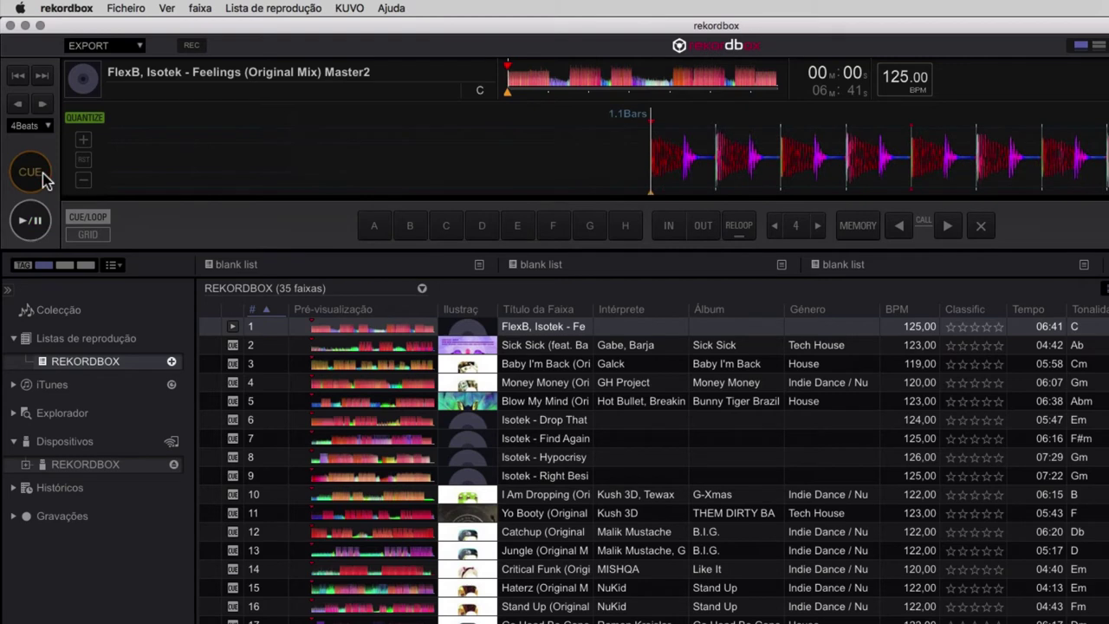
left_click(104, 233)
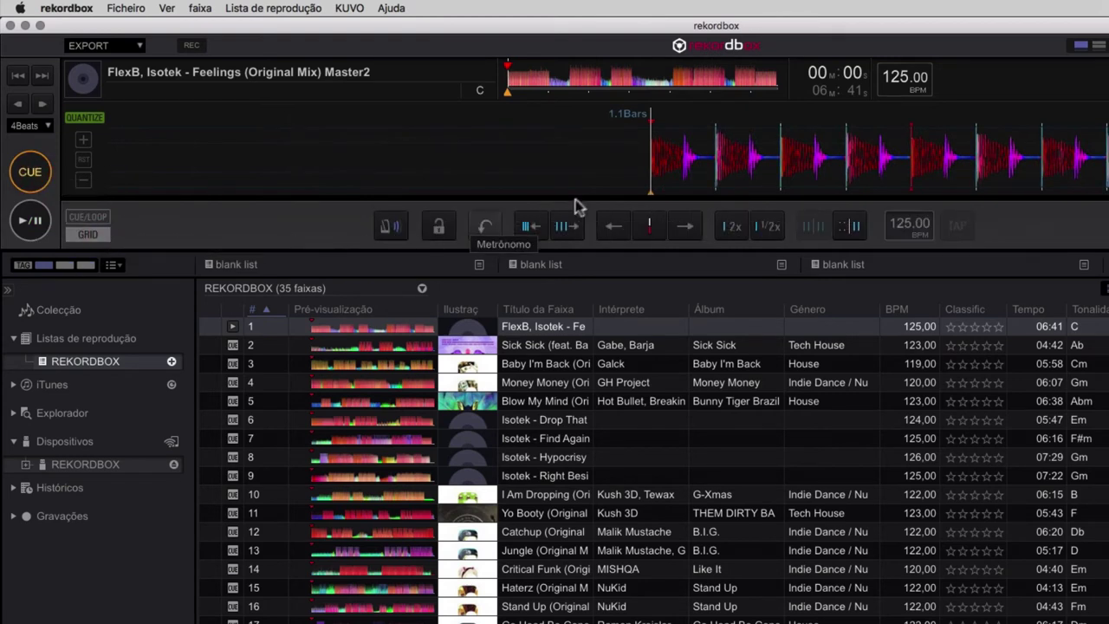
left_click(389, 225)
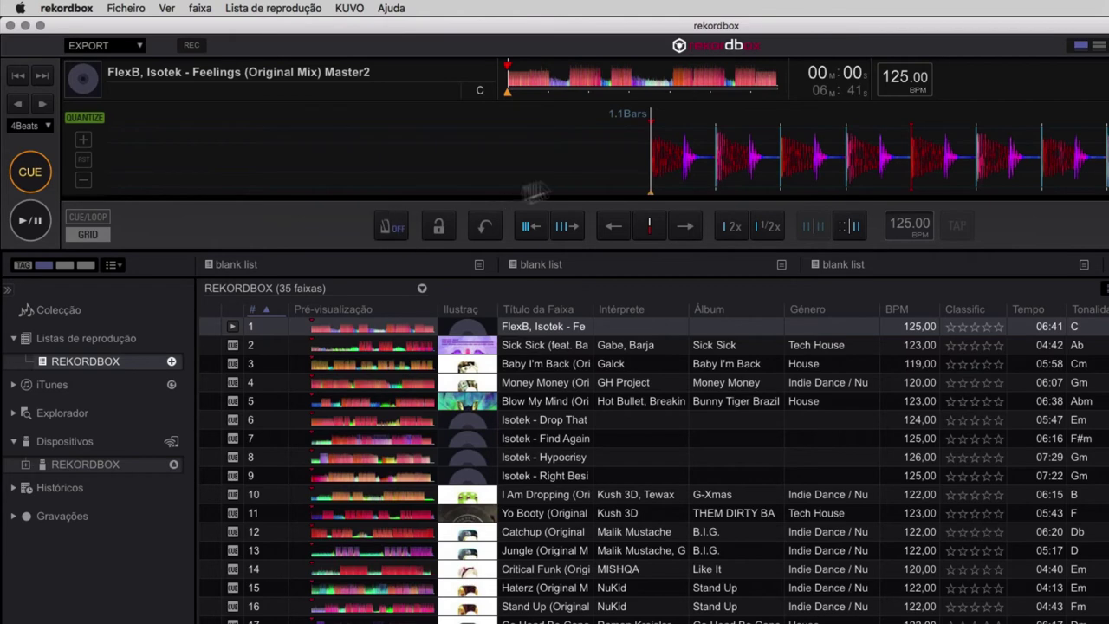
Step: Recall the stored memory cue and inspect the beat grid around the first kick in the waveform
left_click(82, 141)
left_click(83, 142)
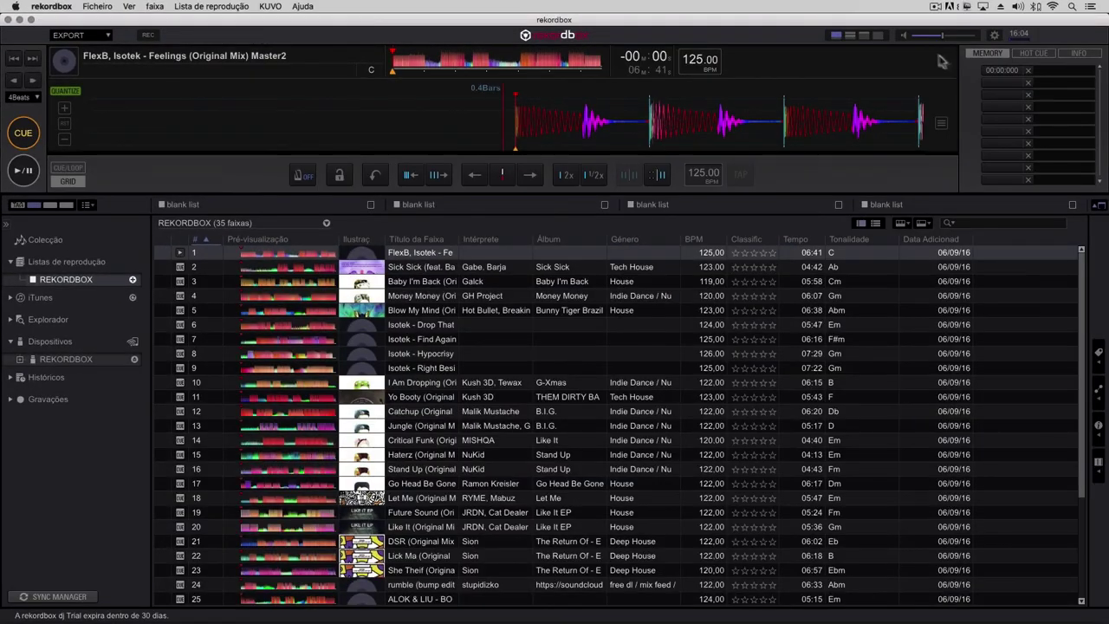
left_click(996, 73)
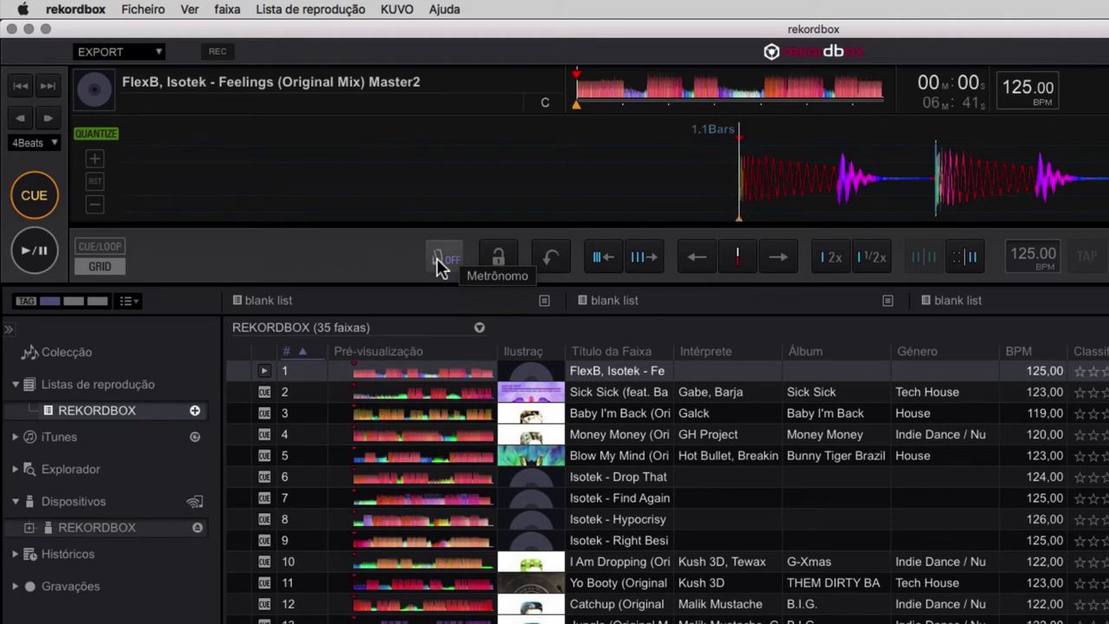
left_click(95, 212)
left_click(96, 212)
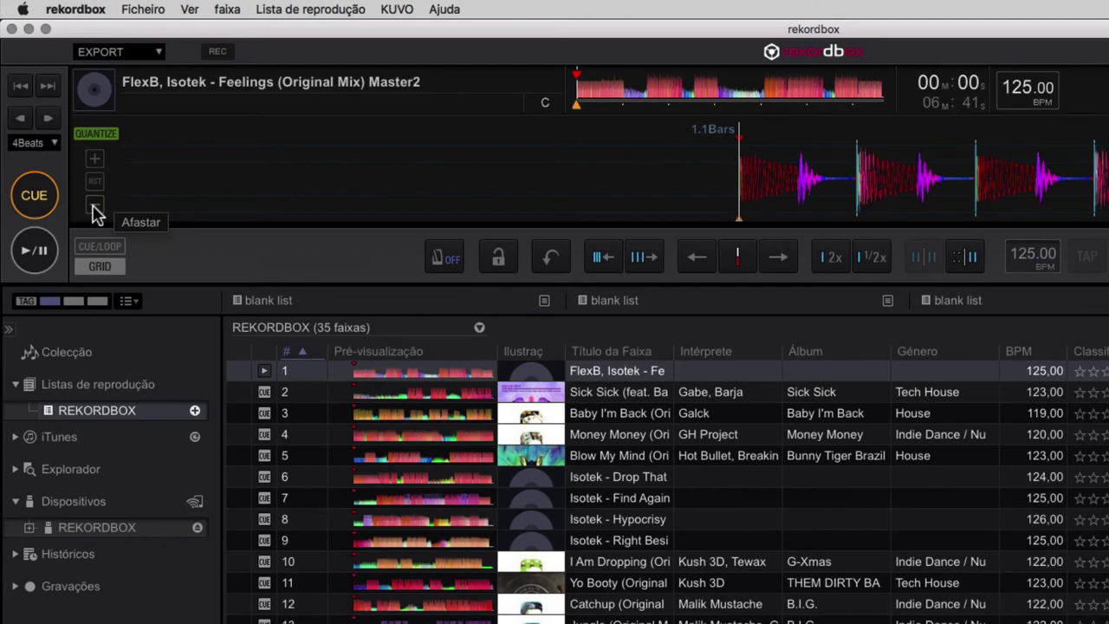
left_click(95, 212)
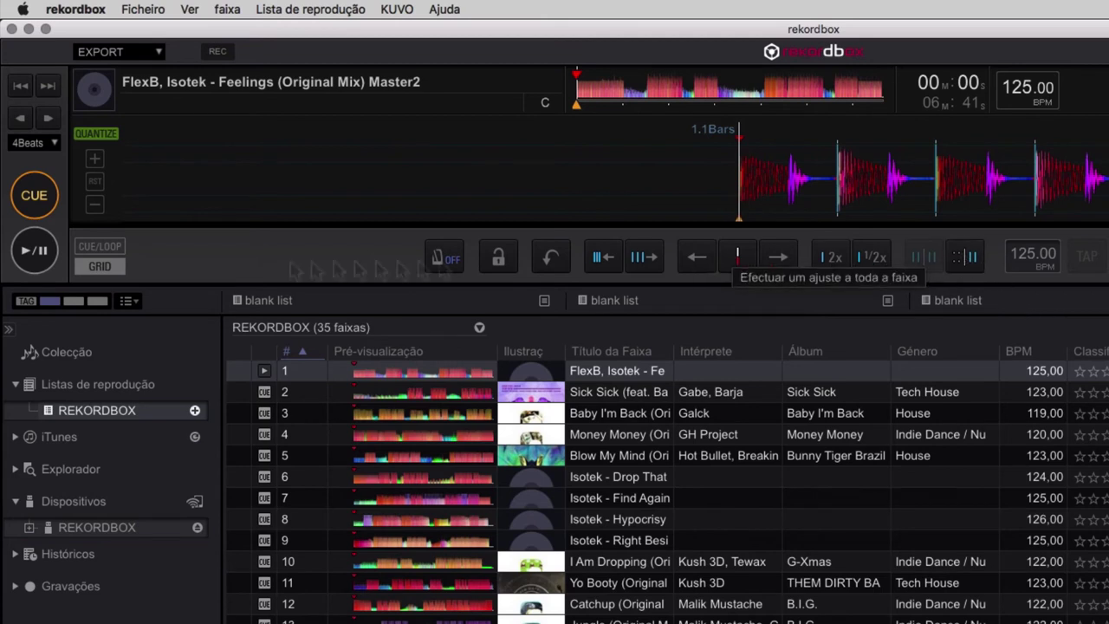
Step: Play the track, jump to the kick after the break at about 4:05, and pause with the playhead on it
left_click(35, 250)
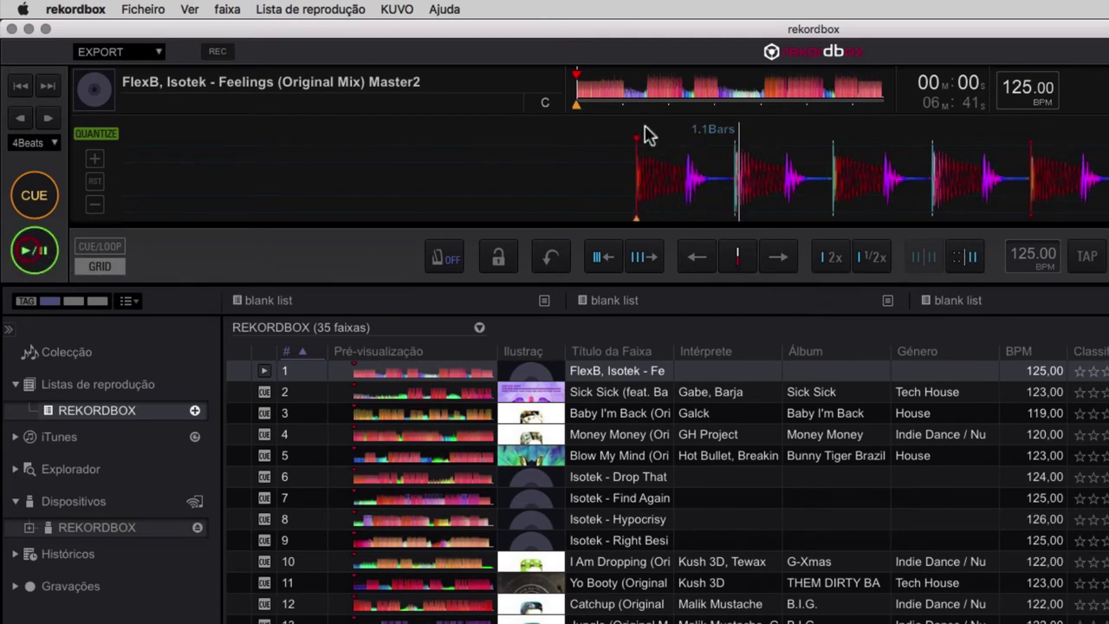
left_click(763, 101)
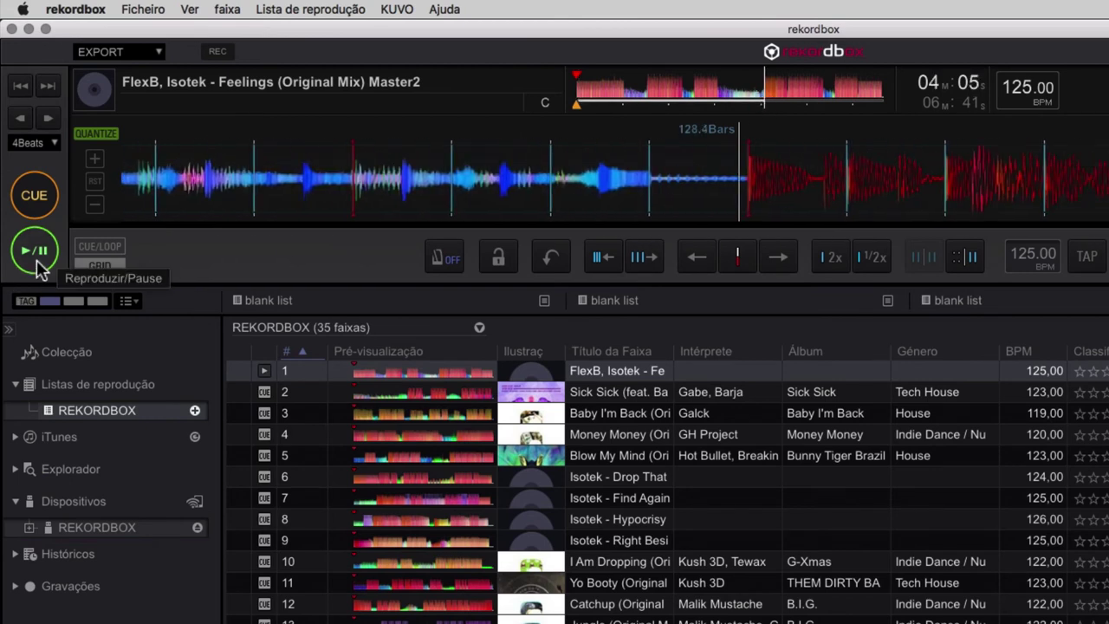
left_click(34, 249)
left_click_drag(837, 193, 849, 191)
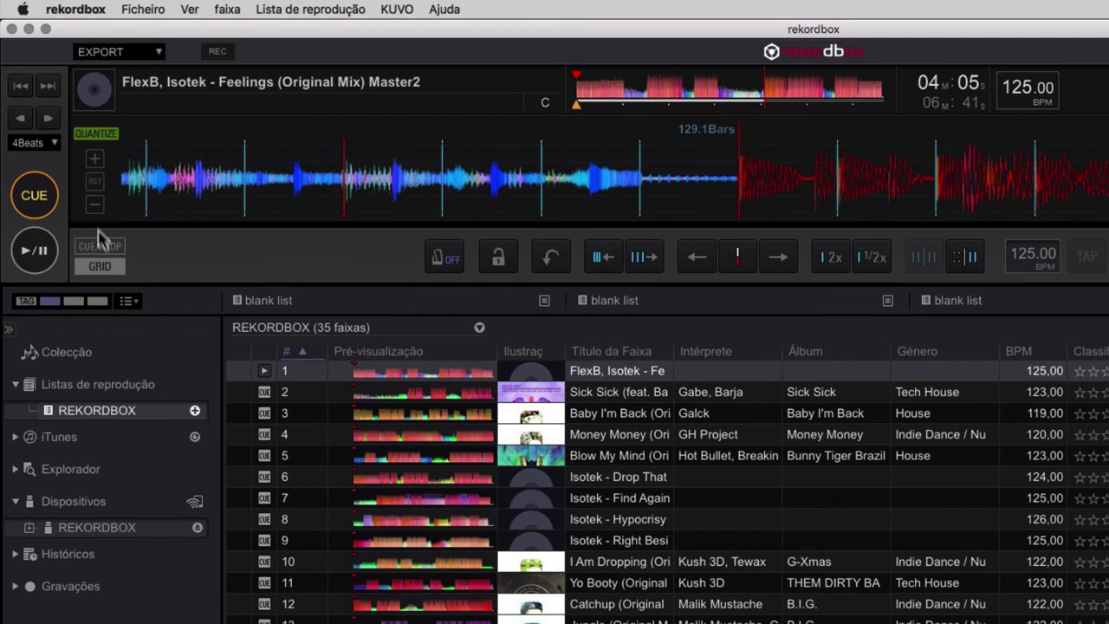
Step: Fine-align the playhead with the start of the kick at bar 129 and limit grid adjustment to the current position onward
left_click(94, 158)
left_click(94, 158)
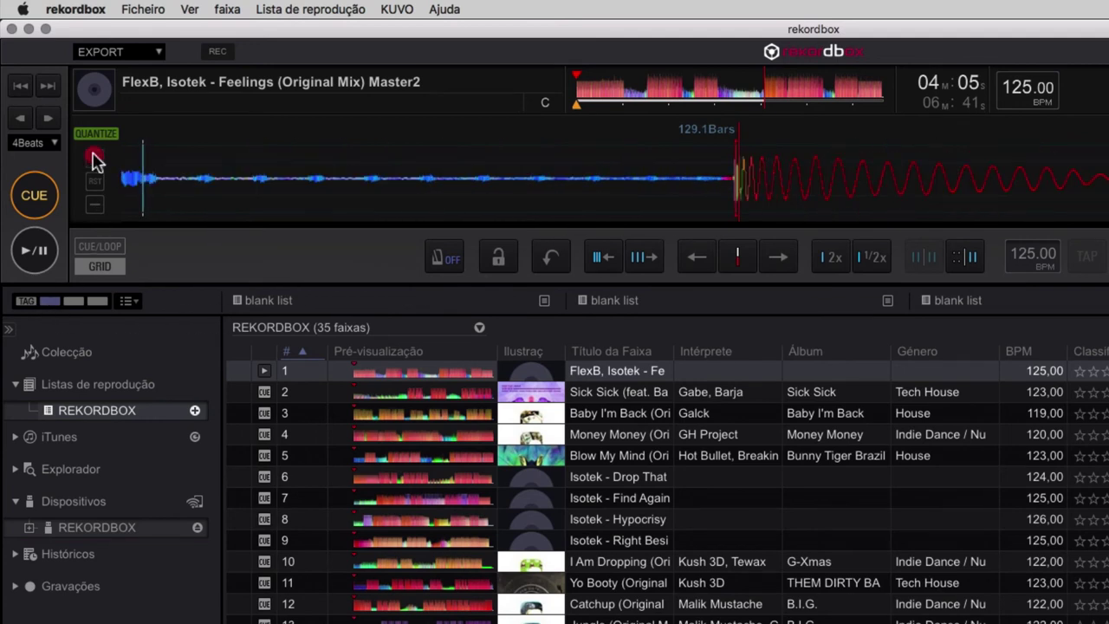
left_click_drag(949, 182, 950, 187)
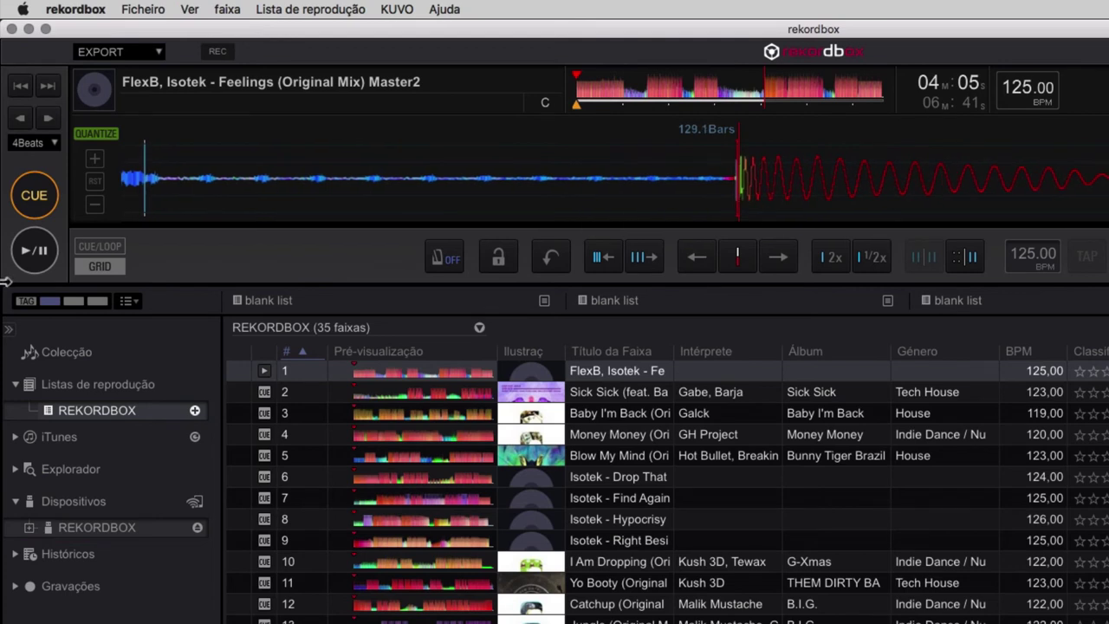
left_click(36, 196)
left_click_drag(648, 193, 651, 193)
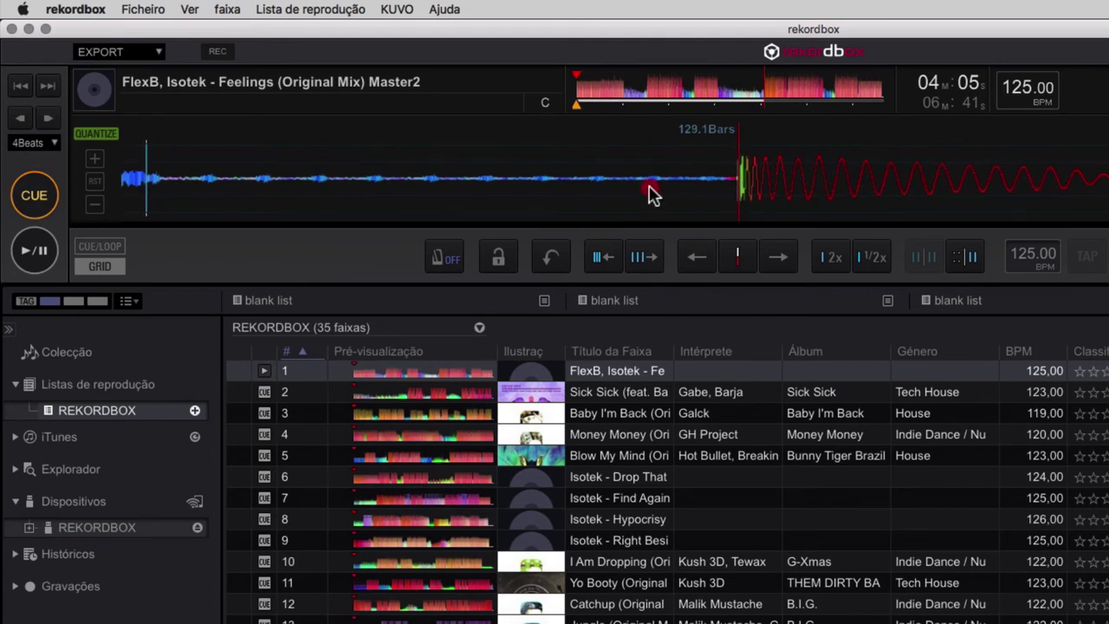
left_click(966, 262)
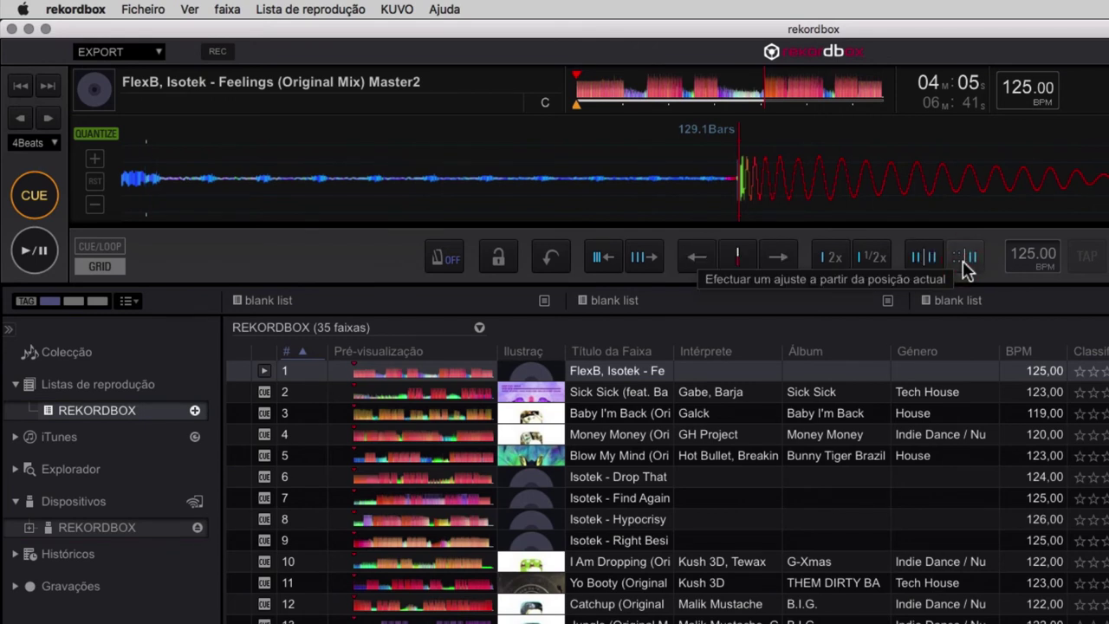
left_click(98, 184)
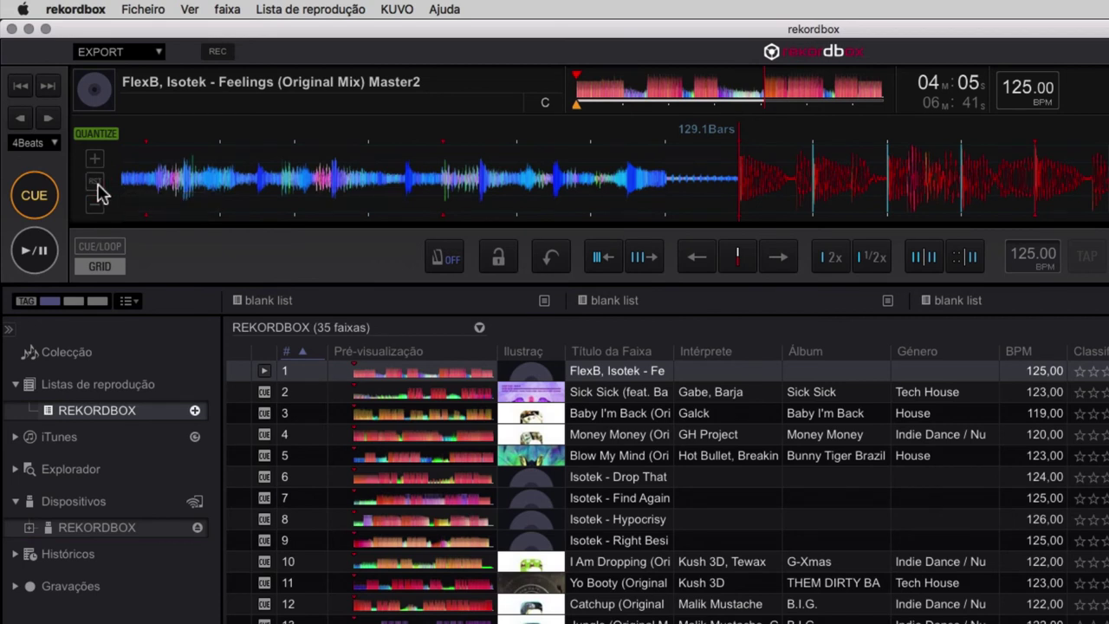